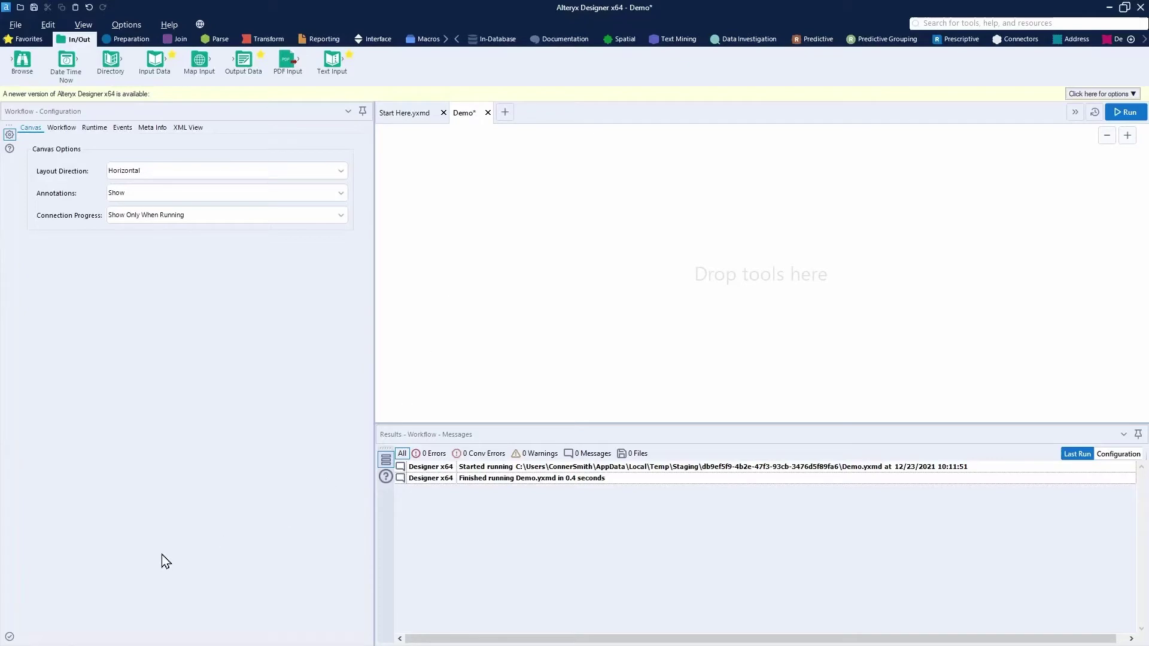
Drag ThisMonthsData.xlsx from File Explorer onto the canvas and import its Data sheet
{"action": "key", "text": "alt+Tab"}
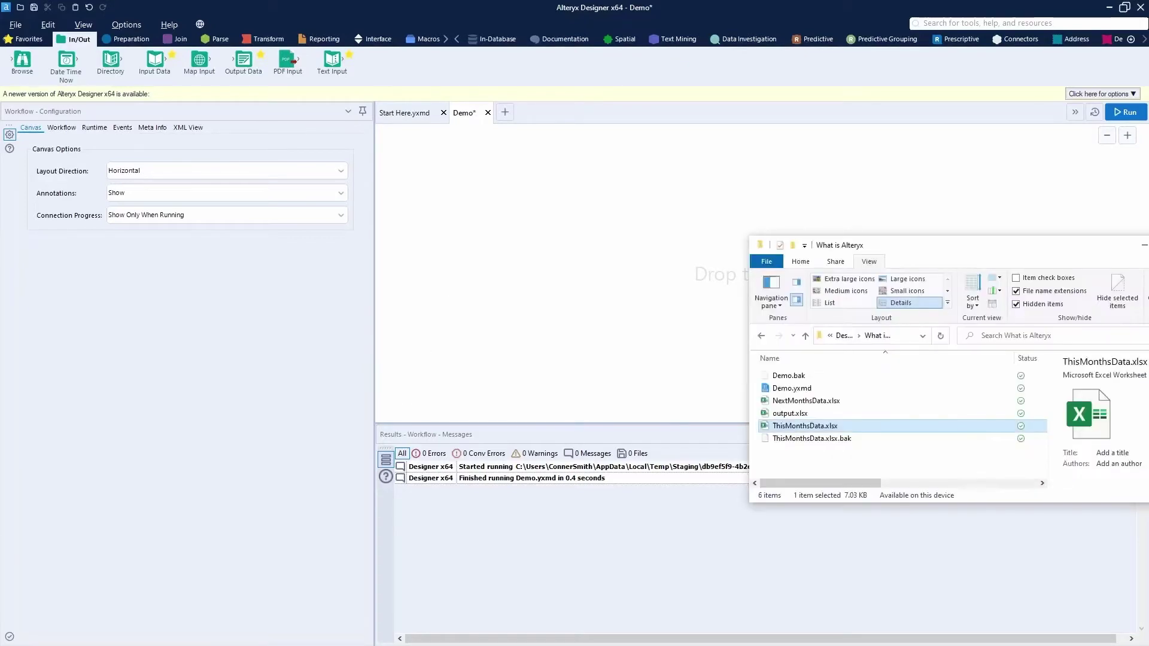
{"action": "left_click_drag", "start_coordinate": [937, 248], "coordinate": [1076, 128]}
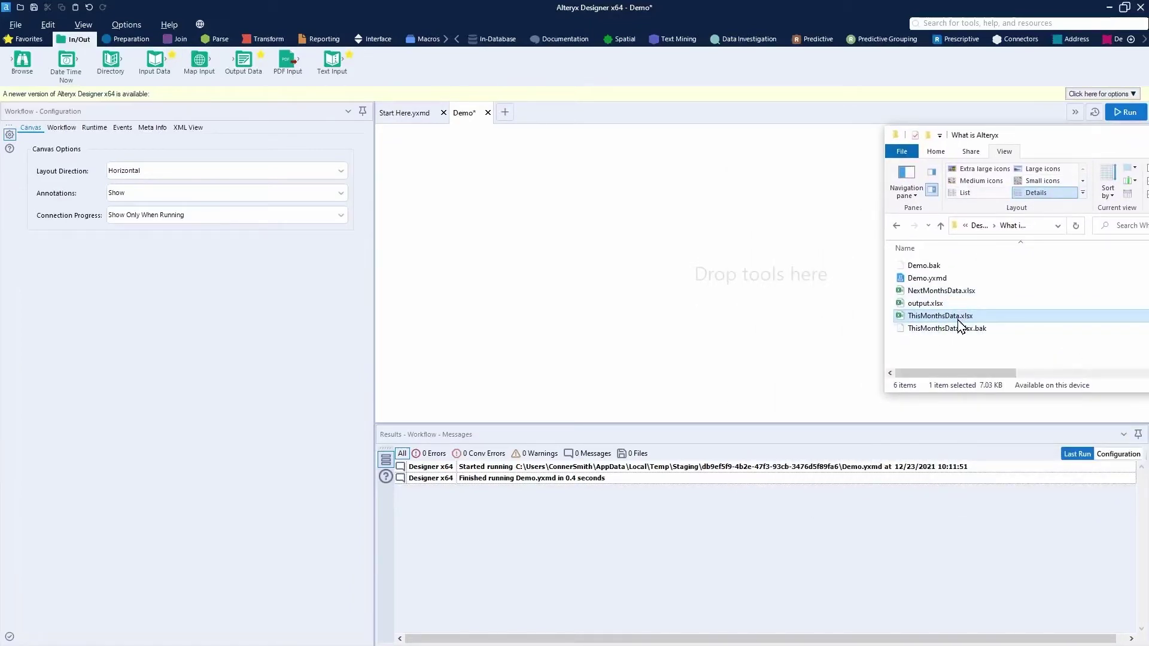
{"action": "left_click_drag", "start_coordinate": [941, 316], "coordinate": [499, 265]}
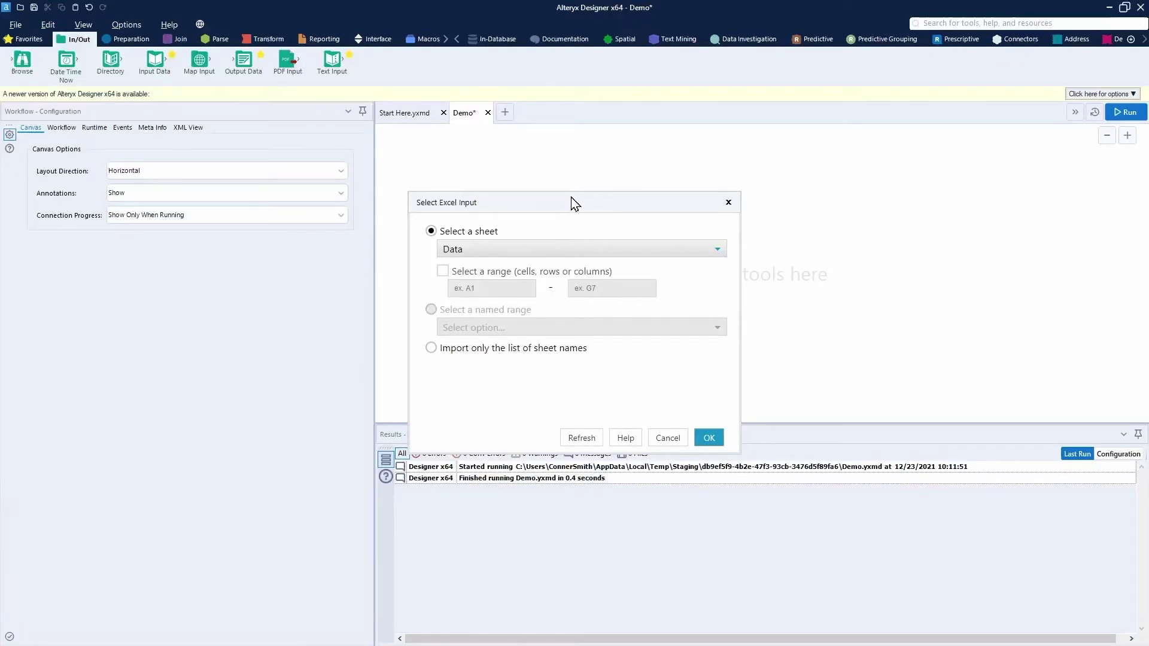
{"action": "left_click_drag", "start_coordinate": [575, 200], "coordinate": [850, 203]}
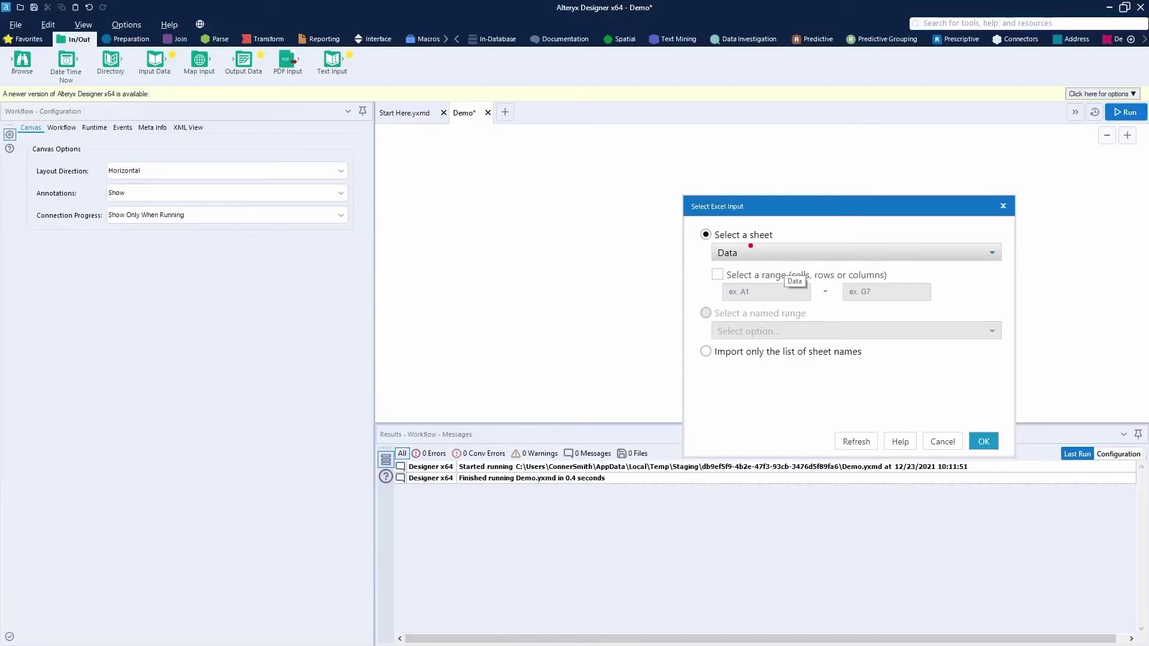
{"action": "left_click", "coordinate": [765, 253]}
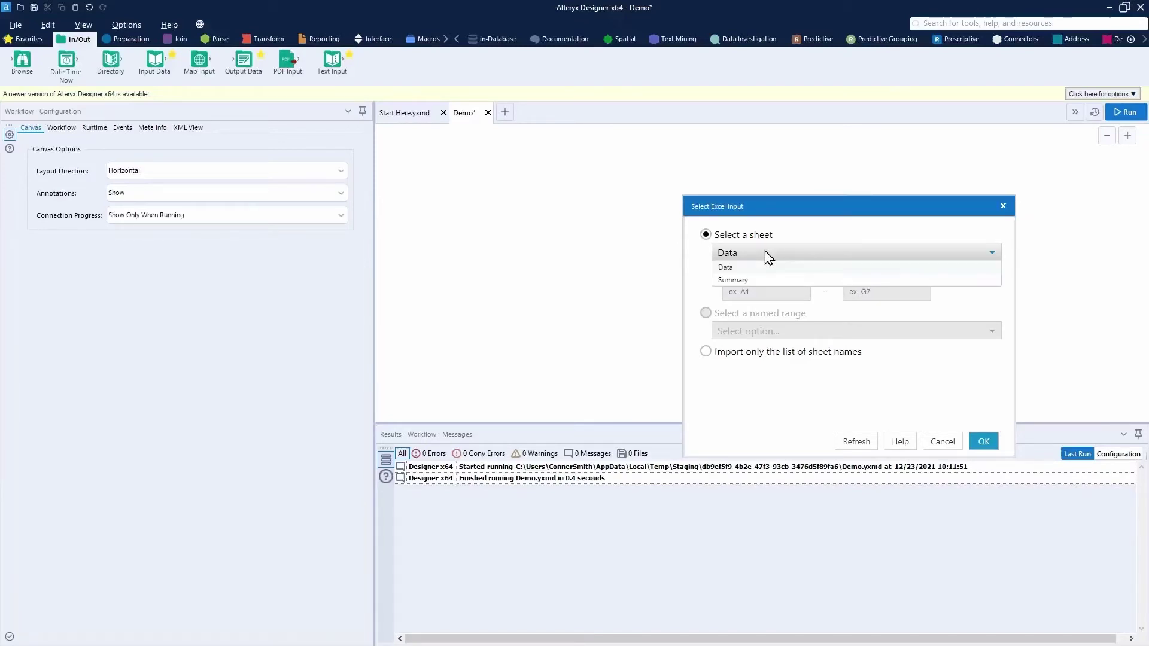
{"action": "left_click", "coordinate": [741, 269]}
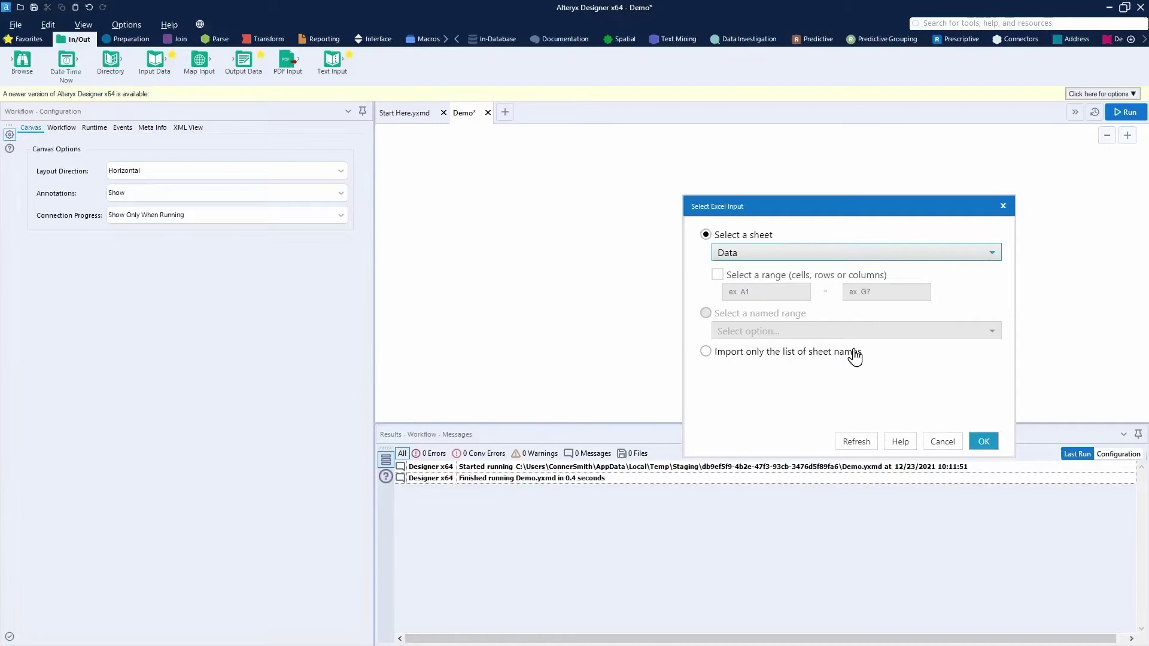
{"action": "left_click", "coordinate": [980, 445]}
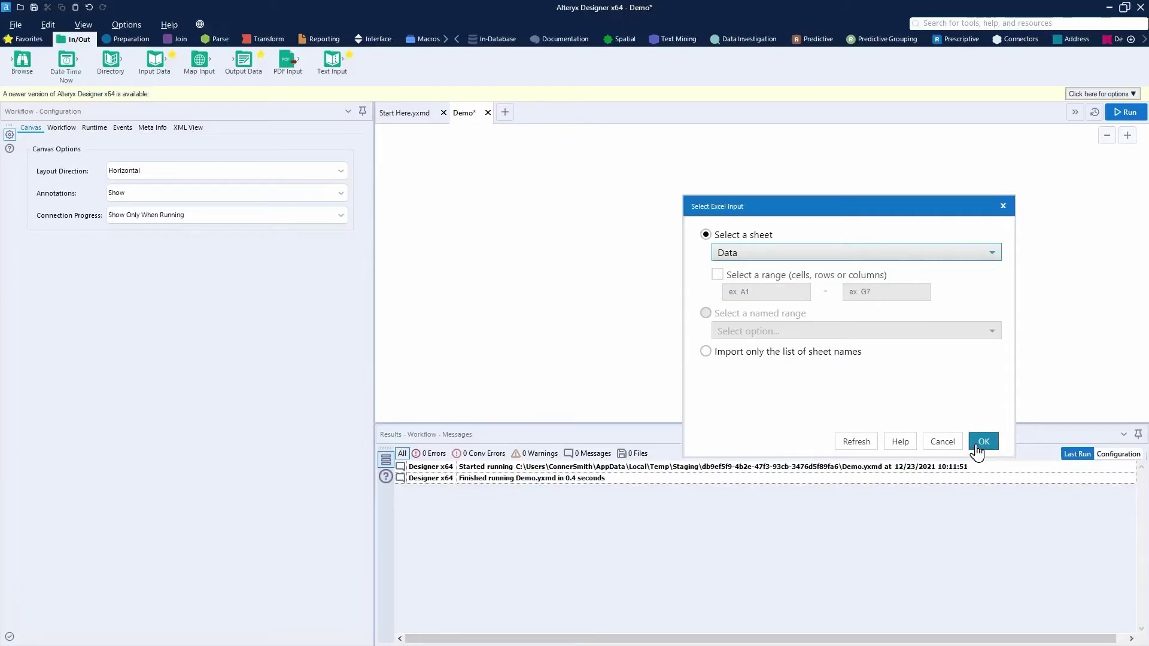
Run the workflow and view the 50 records read by the Input Data tool
{"action": "key", "text": "ctrl+r"}
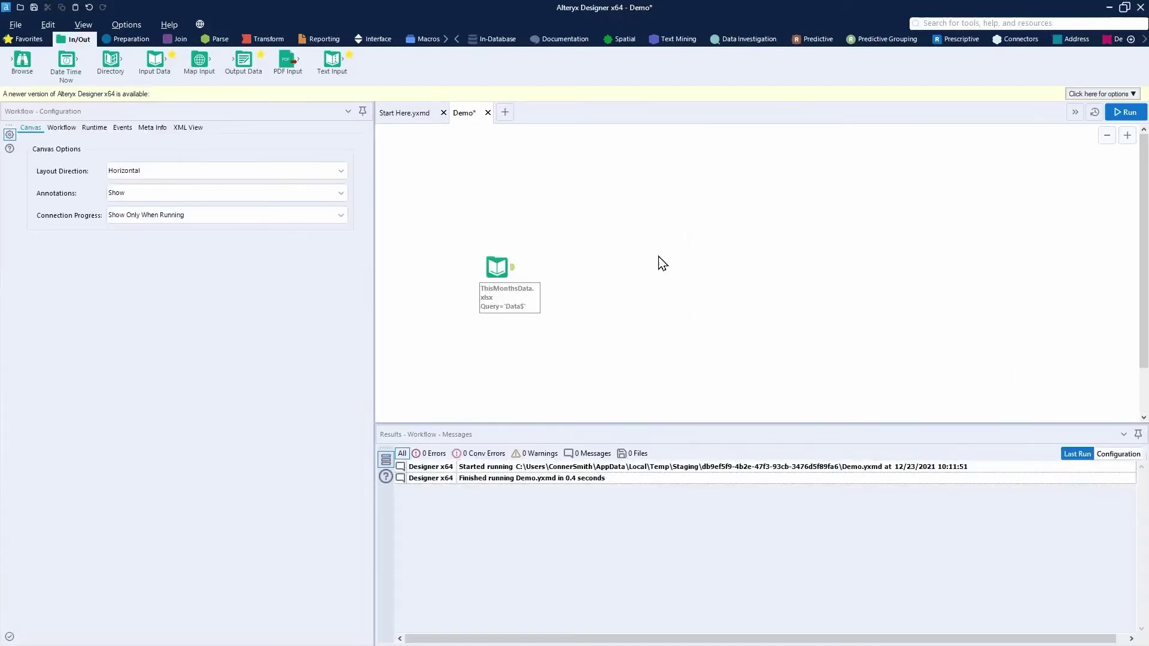
{"action": "mouse_move", "coordinate": [500, 247]}
{"action": "left_mouse_down"}
{"action": "mouse_move", "coordinate": [509, 147]}
{"action": "mouse_move", "coordinate": [486, 232]}
{"action": "mouse_move", "coordinate": [518, 227]}
{"action": "left_mouse_up"}
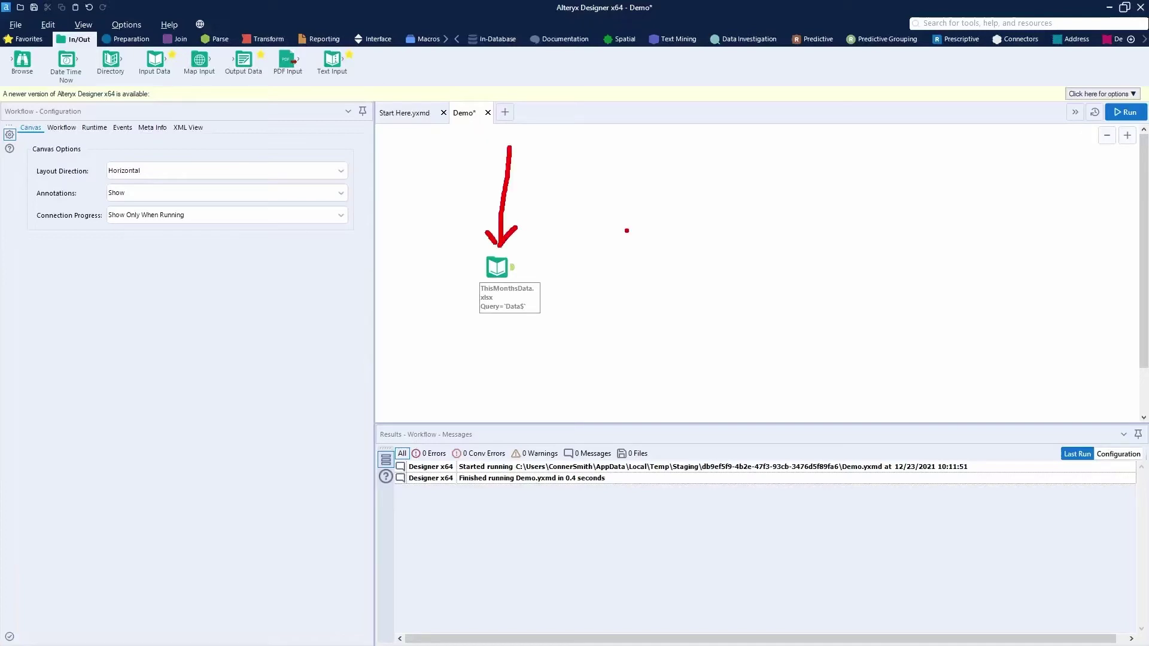
{"action": "key", "text": "Escape"}
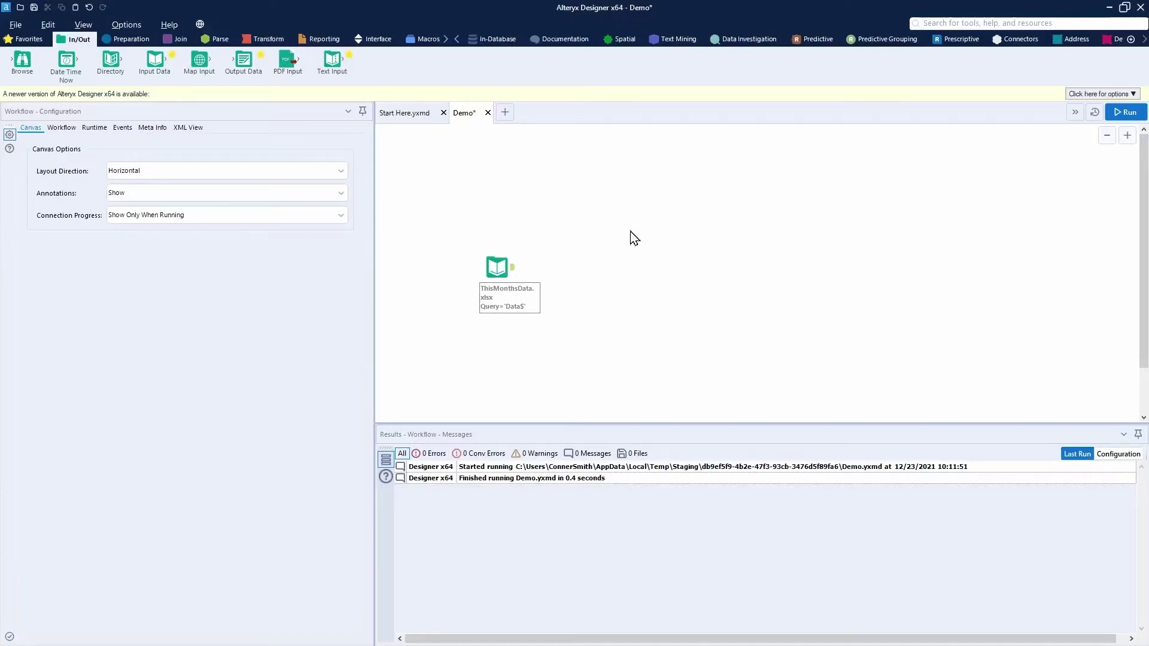
{"action": "left_click", "coordinate": [1132, 116]}
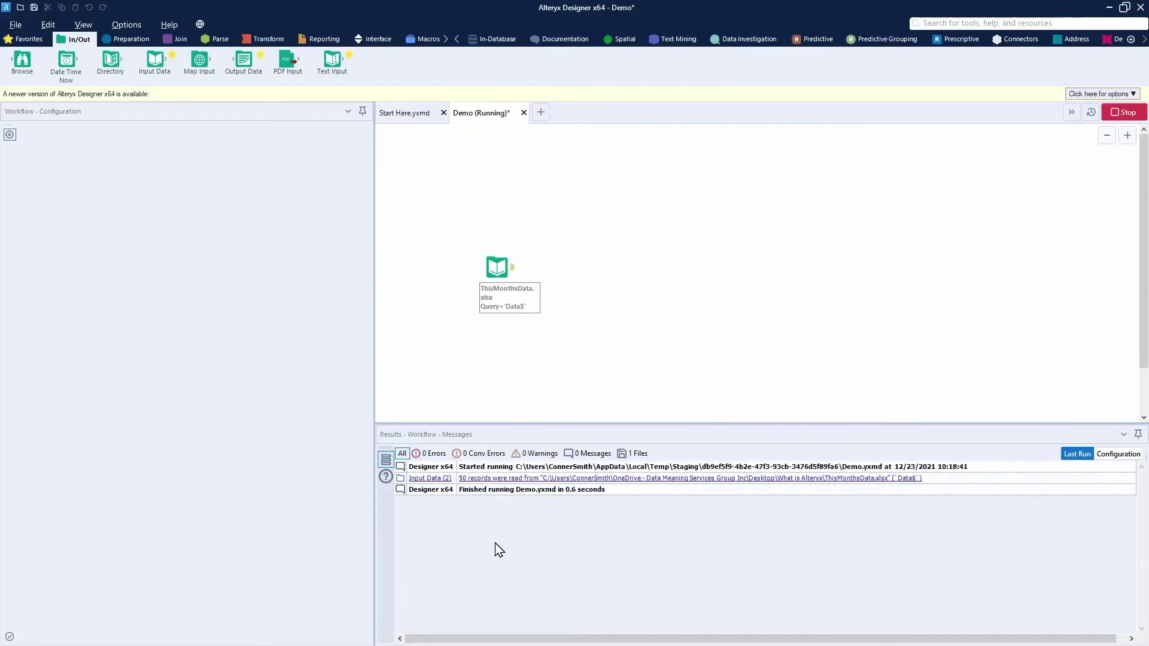
{"action": "left_click", "coordinate": [675, 374]}
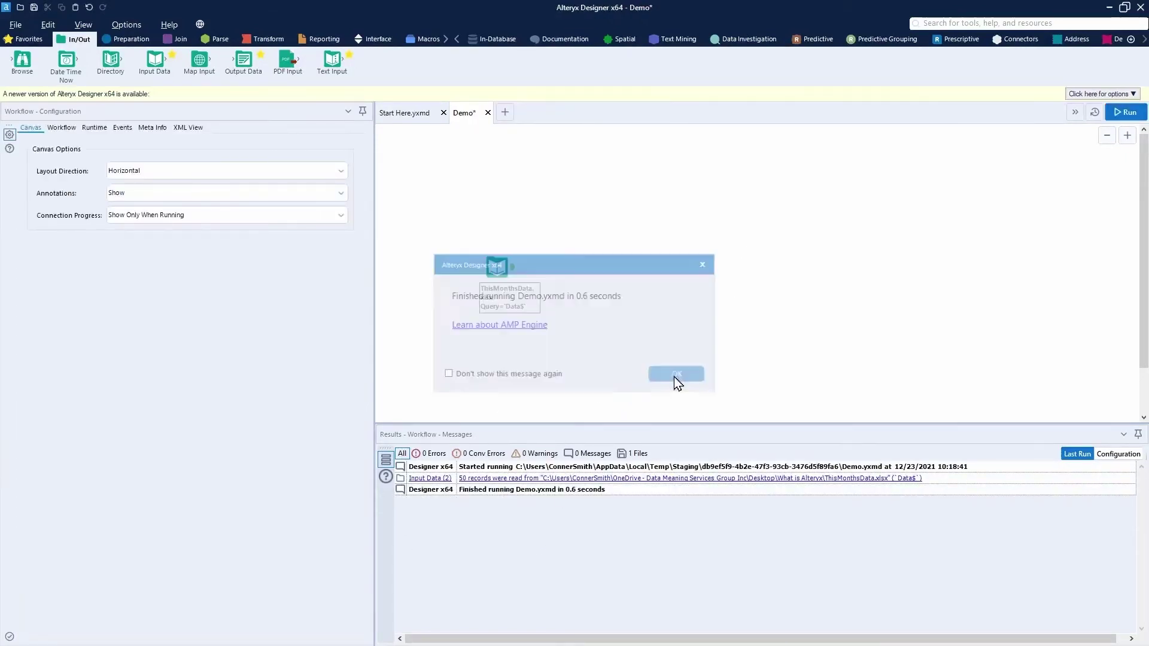
{"action": "left_click", "coordinate": [512, 274]}
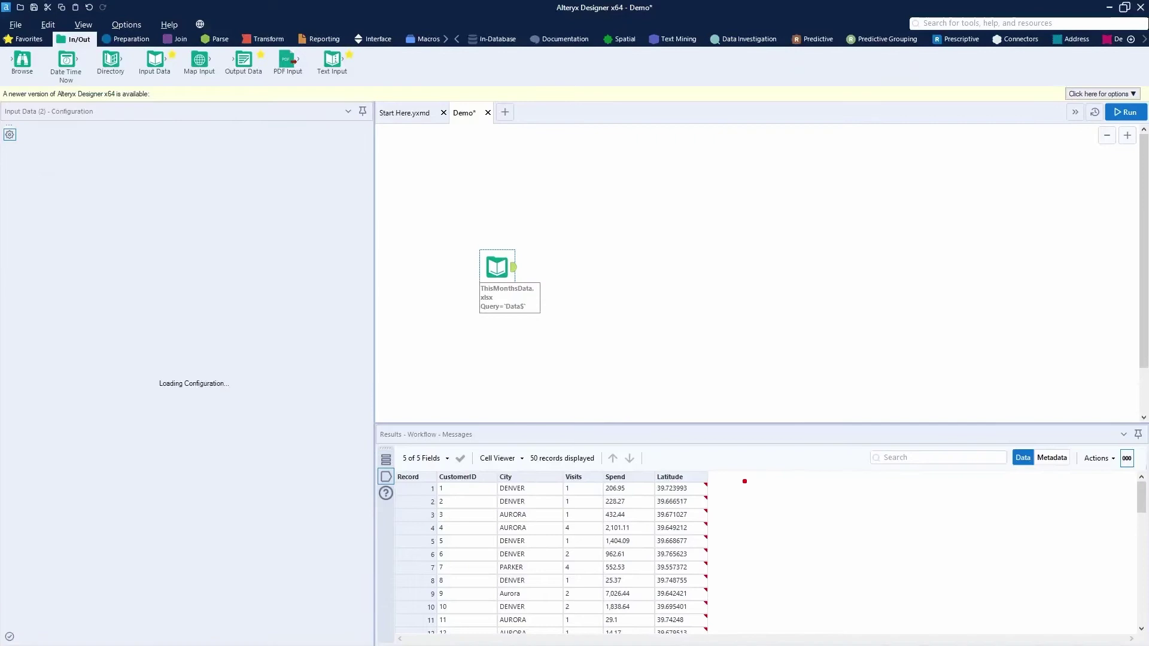
Add a Filter tool from the Preparation tab after the Input Data tool
{"action": "mouse_move", "coordinate": [749, 467]}
{"action": "left_mouse_down"}
{"action": "mouse_move", "coordinate": [702, 443]}
{"action": "mouse_move", "coordinate": [409, 460]}
{"action": "mouse_move", "coordinate": [689, 605]}
{"action": "mouse_move", "coordinate": [723, 456]}
{"action": "left_mouse_up"}
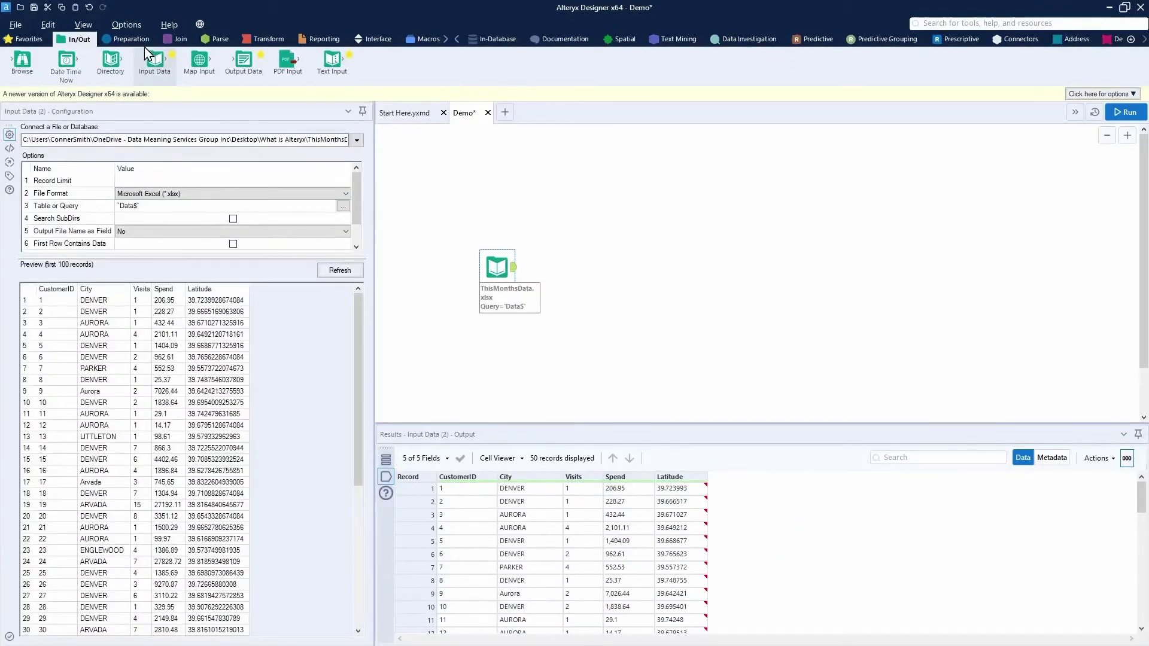
{"action": "left_click", "coordinate": [127, 38]}
{"action": "left_click_drag", "start_coordinate": [155, 60], "coordinate": [555, 274]}
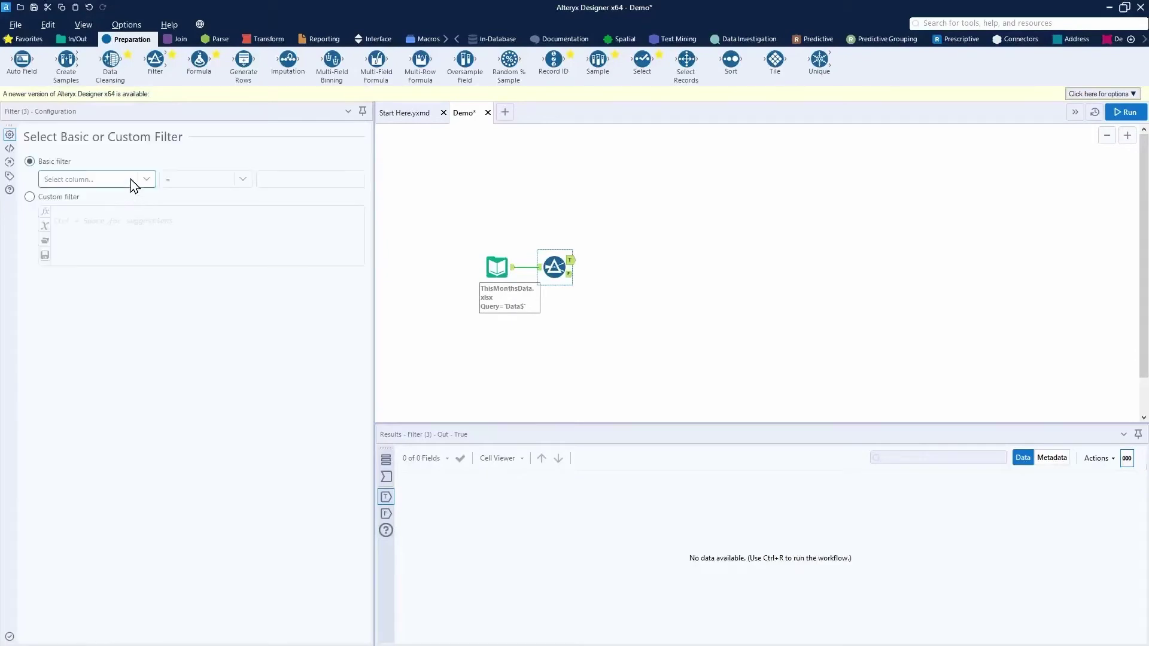
Set the Filter's basic condition to City Equals DENVER
{"action": "left_click", "coordinate": [133, 185]}
{"action": "left_click", "coordinate": [108, 215]}
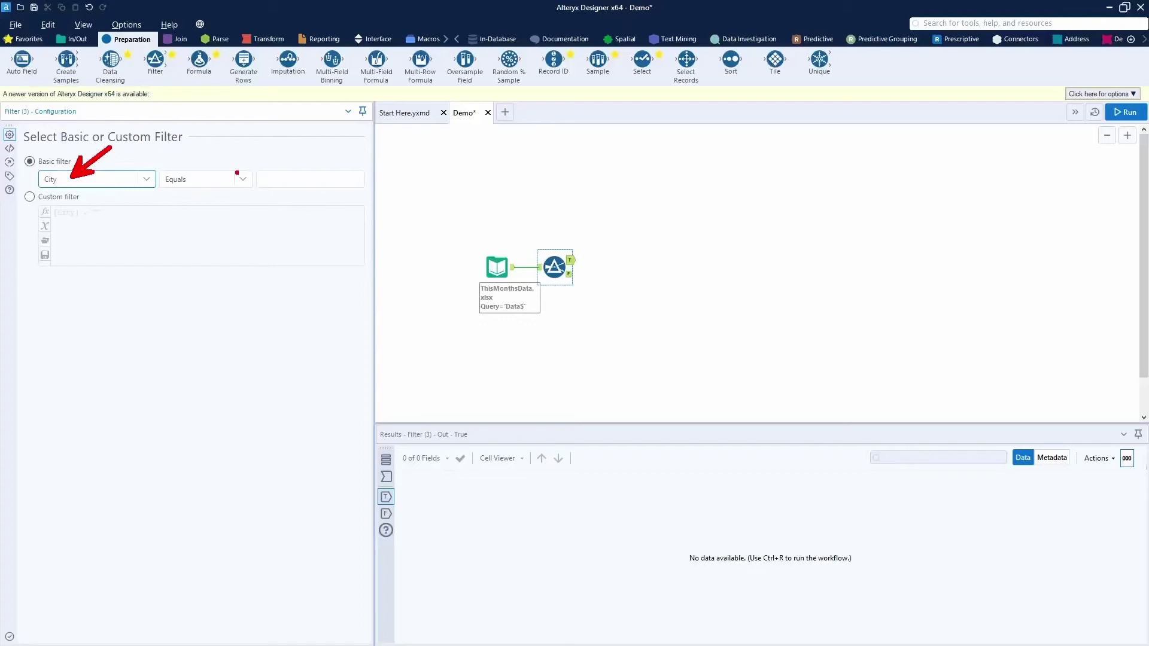
{"action": "left_click", "coordinate": [301, 177]}
{"action": "type", "text": "DE"}
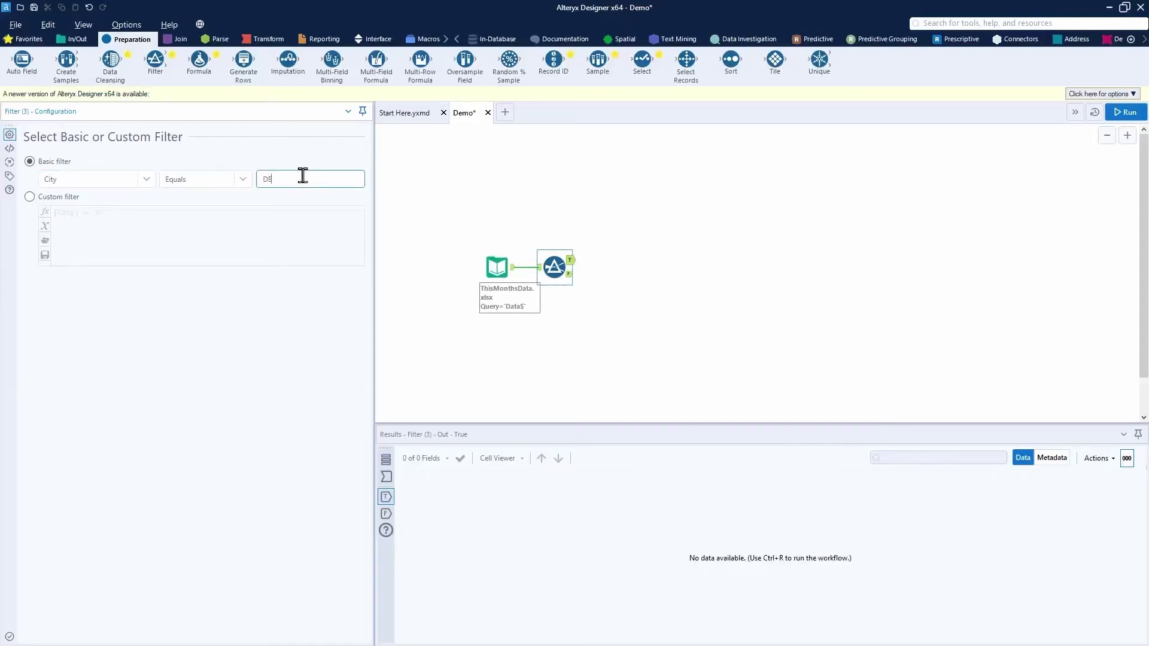
{"action": "type", "text": "NVER"}
Run the workflow and compare the 50 input records with the 22 passing the filter
{"action": "left_click", "coordinate": [1123, 113]}
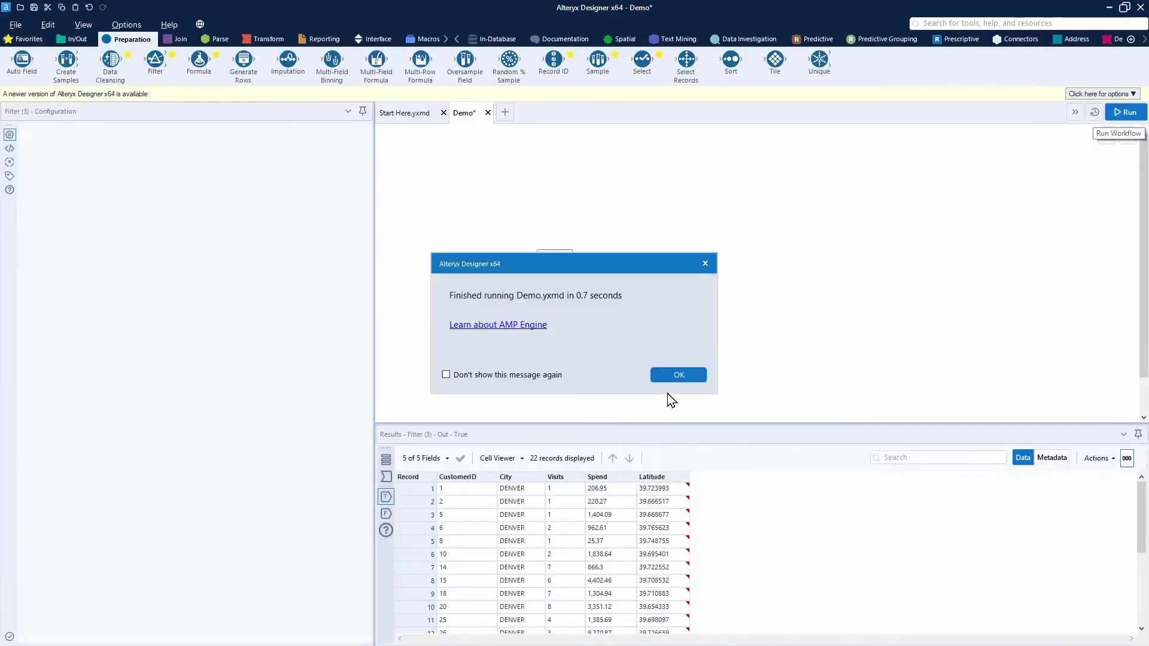
{"action": "left_click", "coordinate": [678, 375]}
{"action": "left_click_drag", "start_coordinate": [594, 447], "coordinate": [617, 462]}
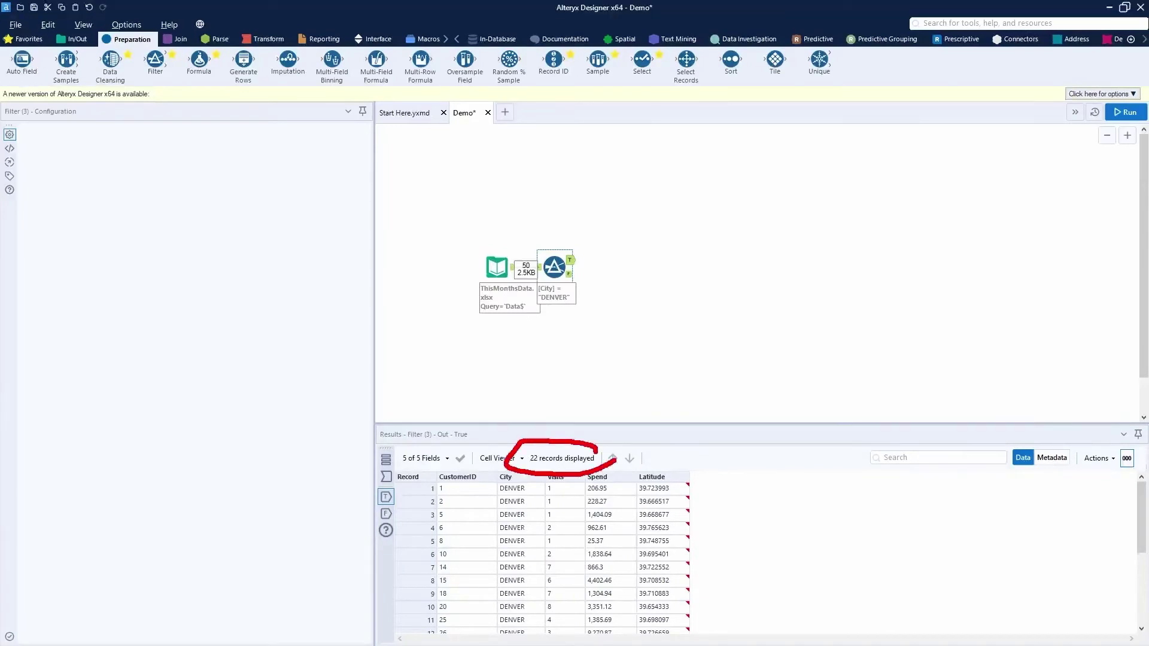
{"action": "left_click", "coordinate": [582, 293]}
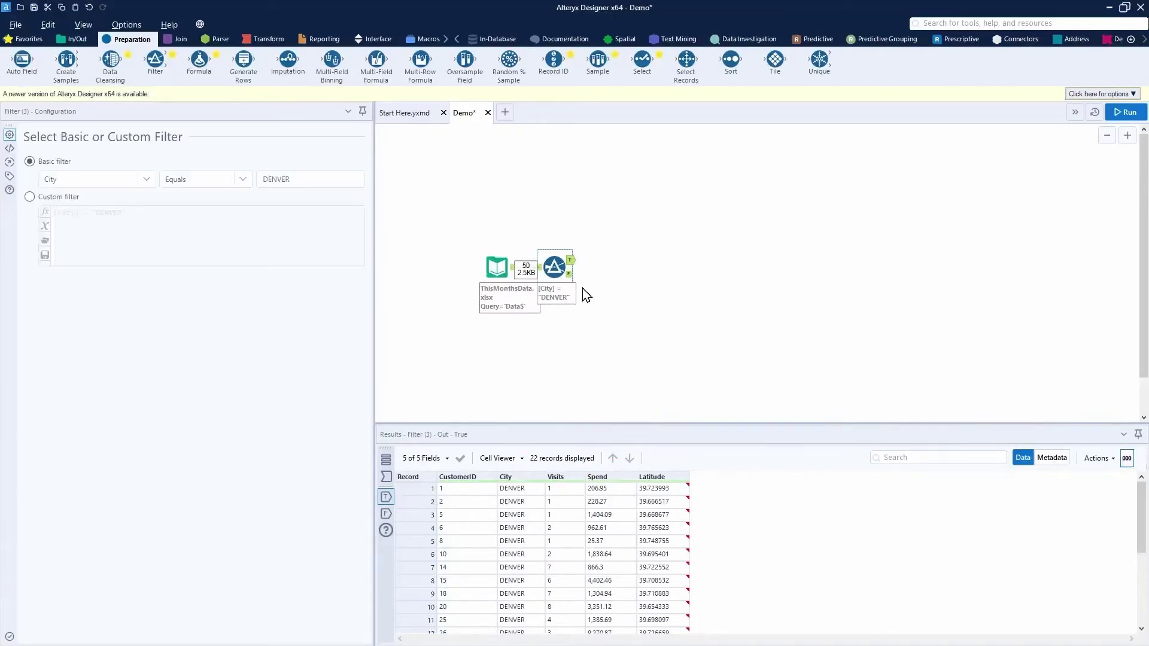
{"action": "left_click", "coordinate": [541, 269]}
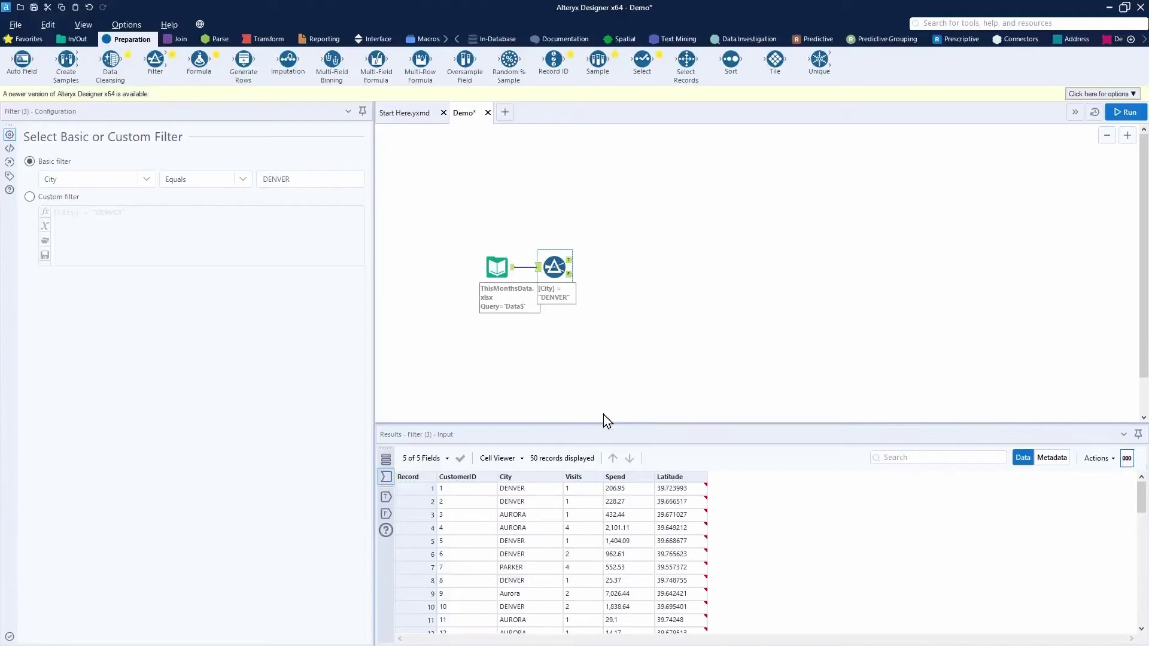
{"action": "mouse_move", "coordinate": [606, 449]}
{"action": "left_mouse_down"}
{"action": "mouse_move", "coordinate": [513, 450]}
{"action": "mouse_move", "coordinate": [611, 451]}
{"action": "left_mouse_up"}
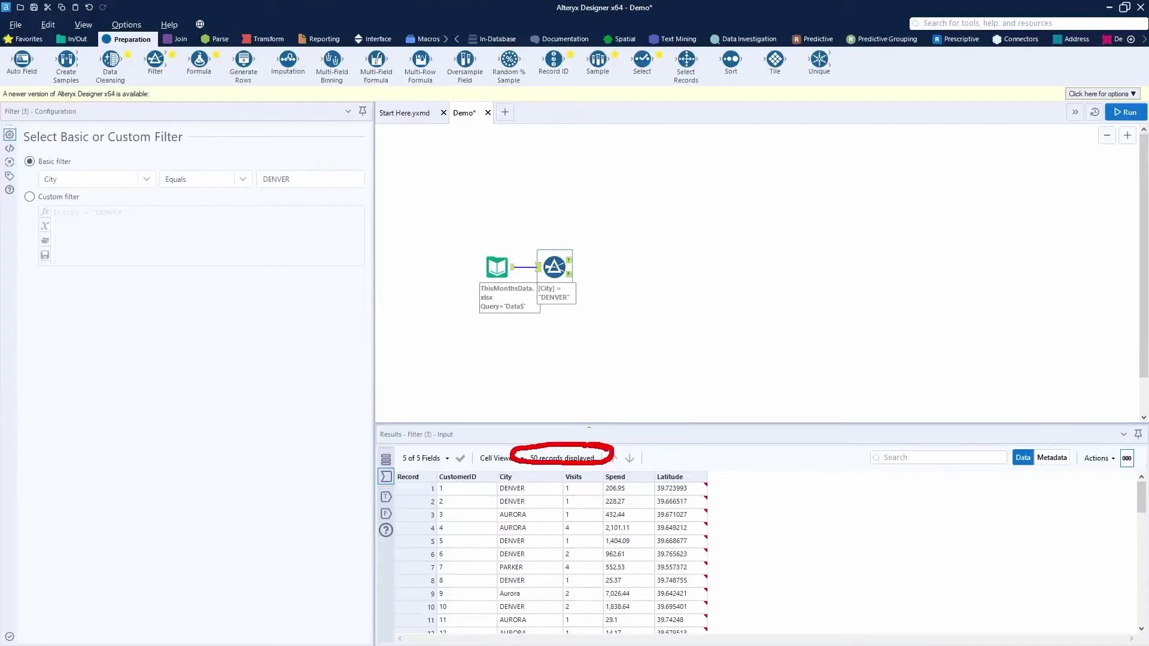
{"action": "left_click", "coordinate": [571, 263]}
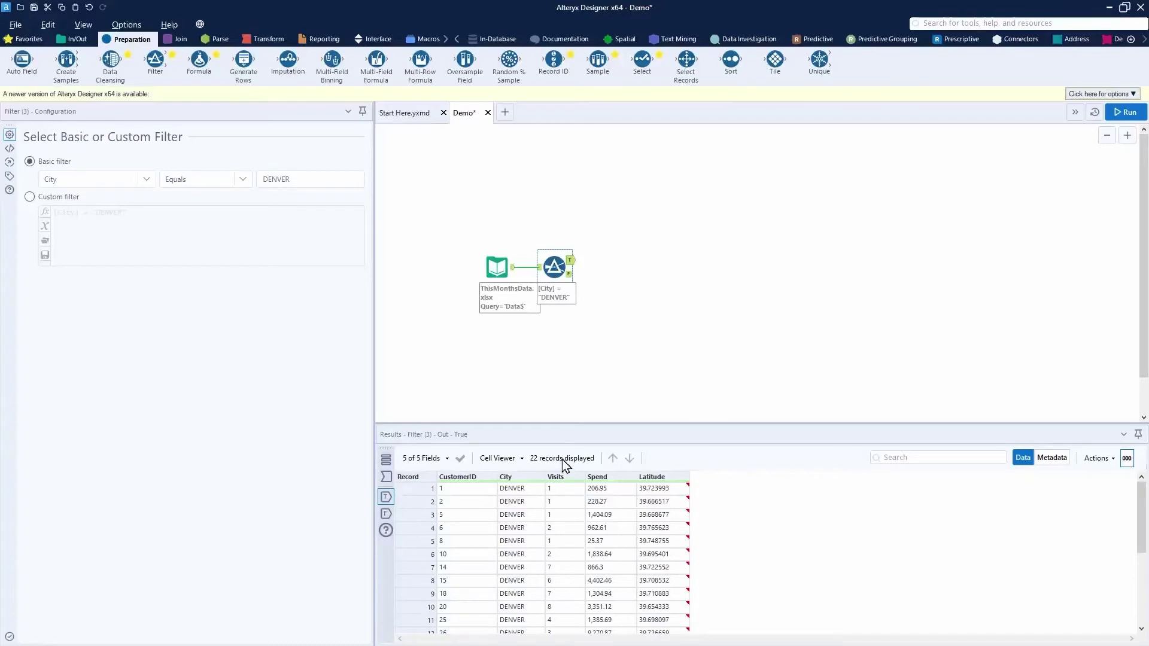
Place an Output Data tool after the Filter's True anchor and open its Write to File dropdown
{"action": "left_click", "coordinate": [74, 43]}
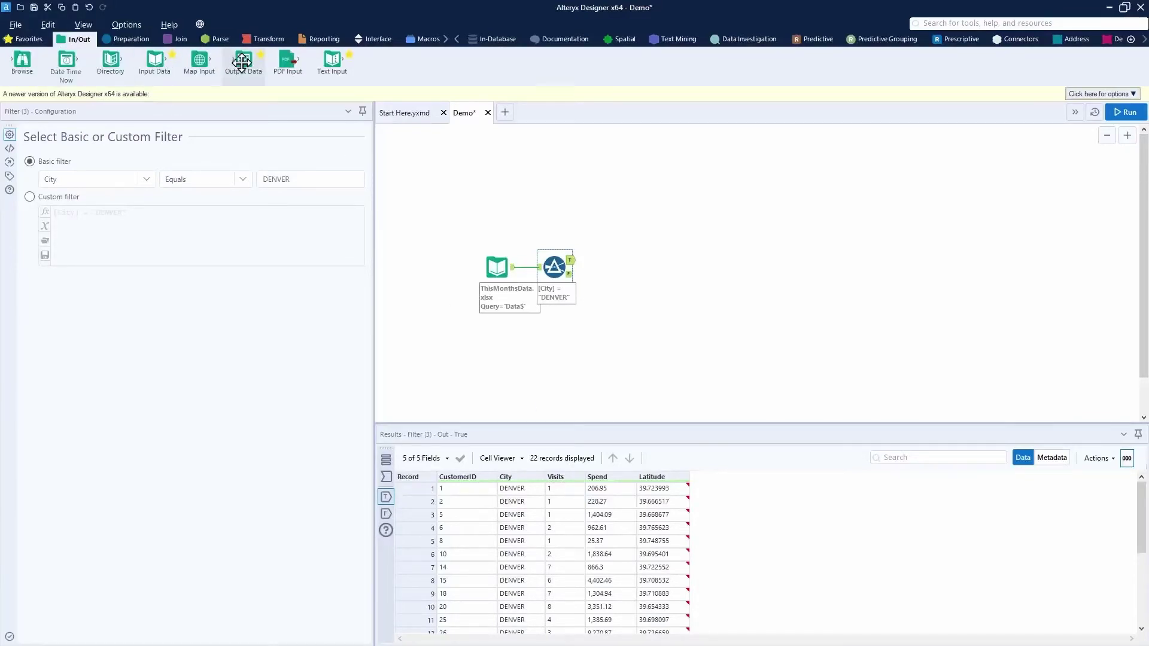
{"action": "left_click_drag", "start_coordinate": [242, 62], "coordinate": [596, 264]}
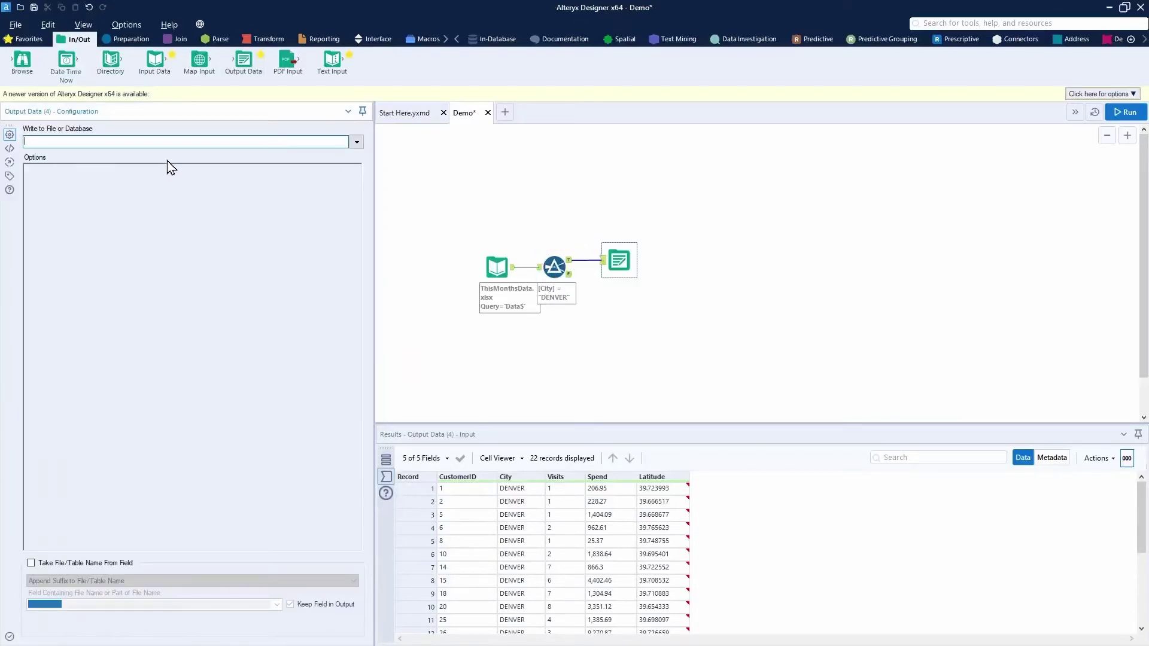
{"action": "left_click", "coordinate": [357, 142]}
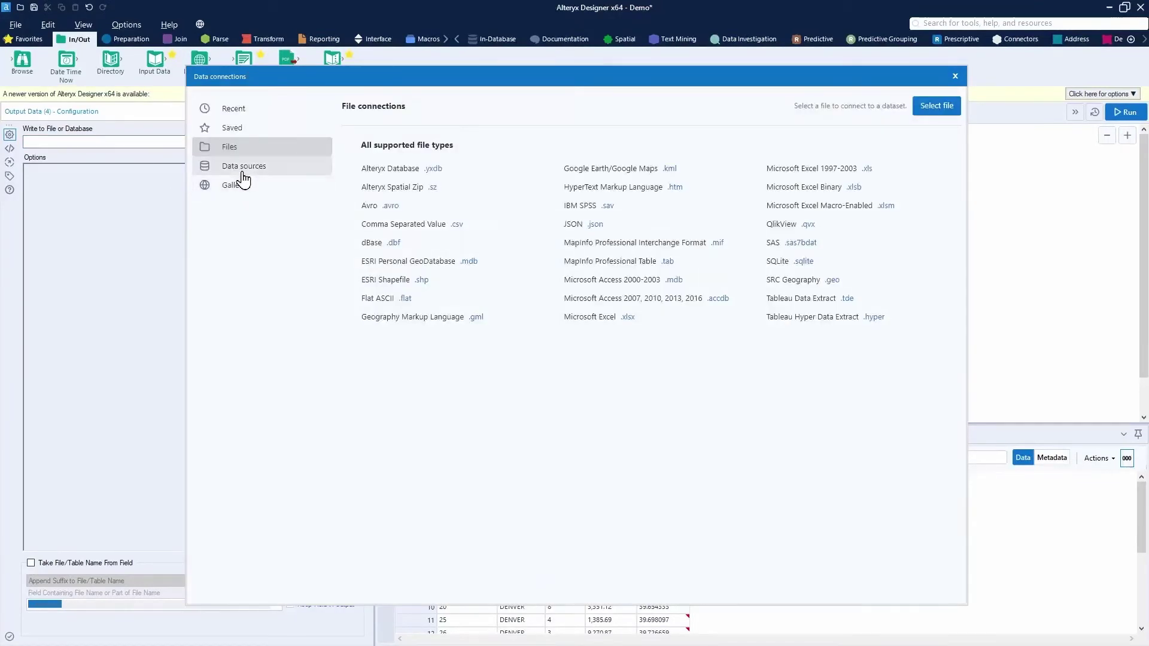
Choose Microsoft Excel .xlsx and save to output.xlsx, replacing the existing file
{"action": "left_click", "coordinate": [626, 322]}
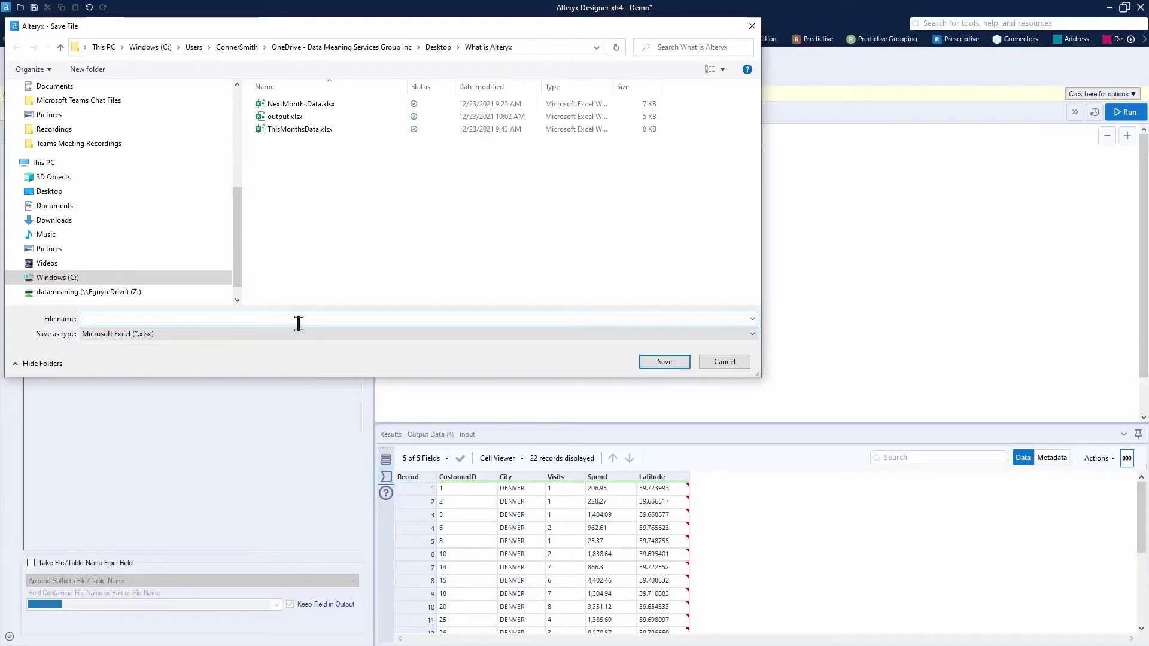
{"action": "type", "text": "Excel"}
{"action": "key", "text": "BackSpace"}
{"action": "key", "text": "BackSpace"}
{"action": "key", "text": "BackSpace"}
{"action": "key", "text": "BackSpace"}
{"action": "key", "text": "BackSpace"}
{"action": "type", "text": "Tes"}
{"action": "key", "text": "BackSpace"}
{"action": "key", "text": "BackSpace"}
{"action": "type", "text": "outp"}
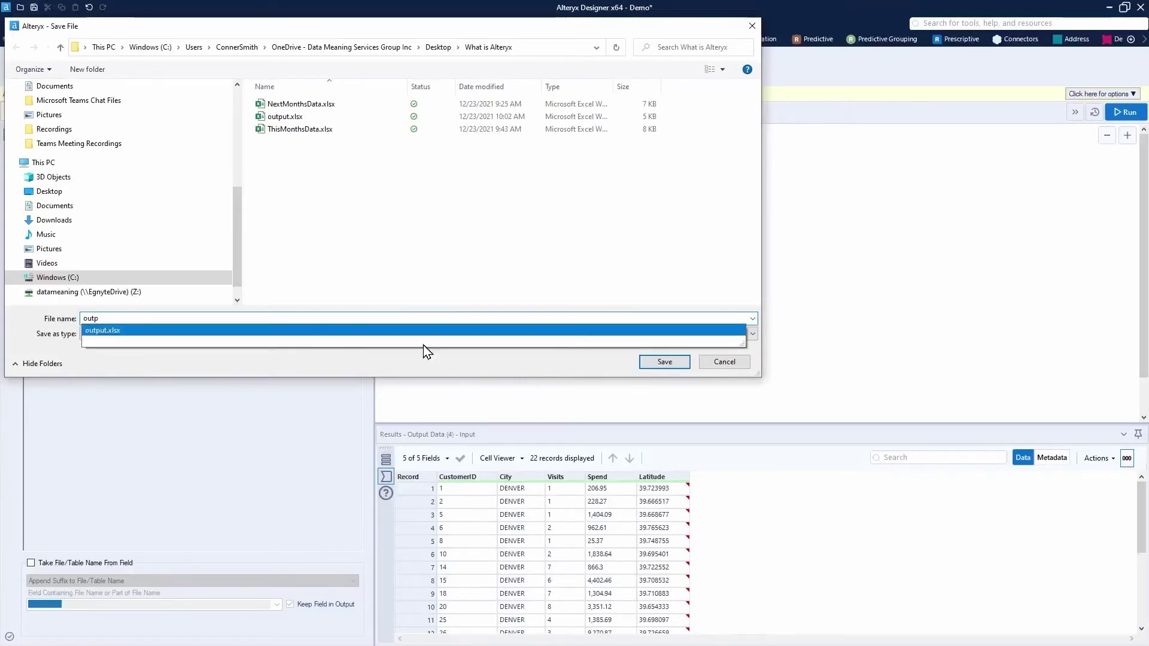
{"action": "left_click", "coordinate": [422, 341]}
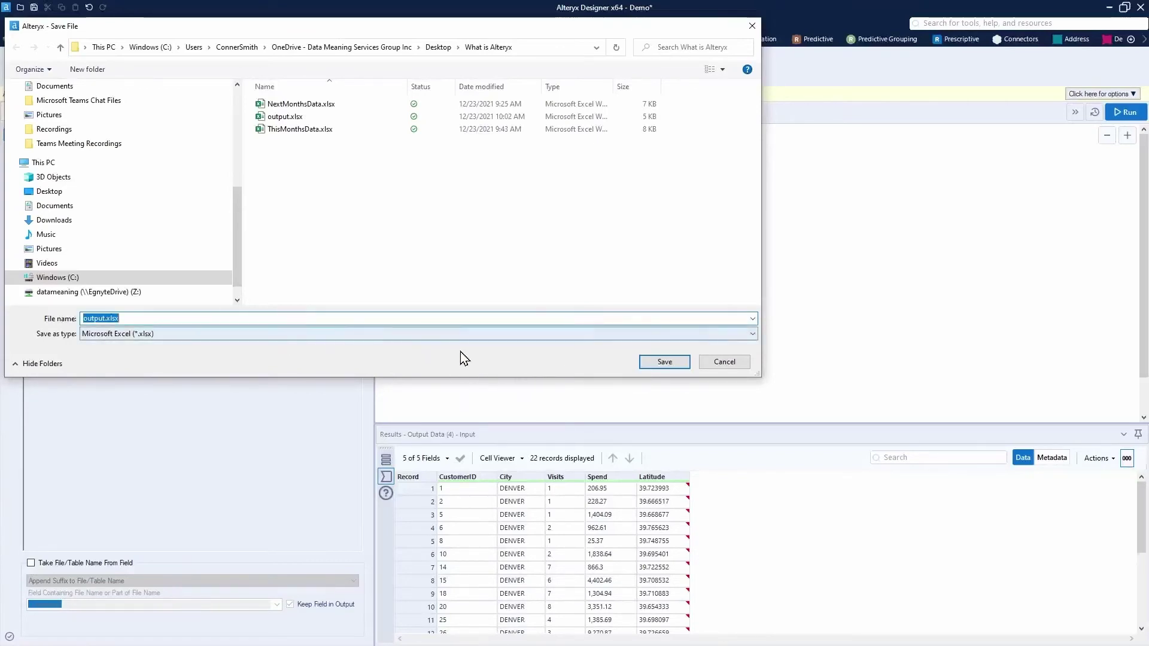
{"action": "left_click", "coordinate": [677, 367]}
{"action": "left_click", "coordinate": [615, 329]}
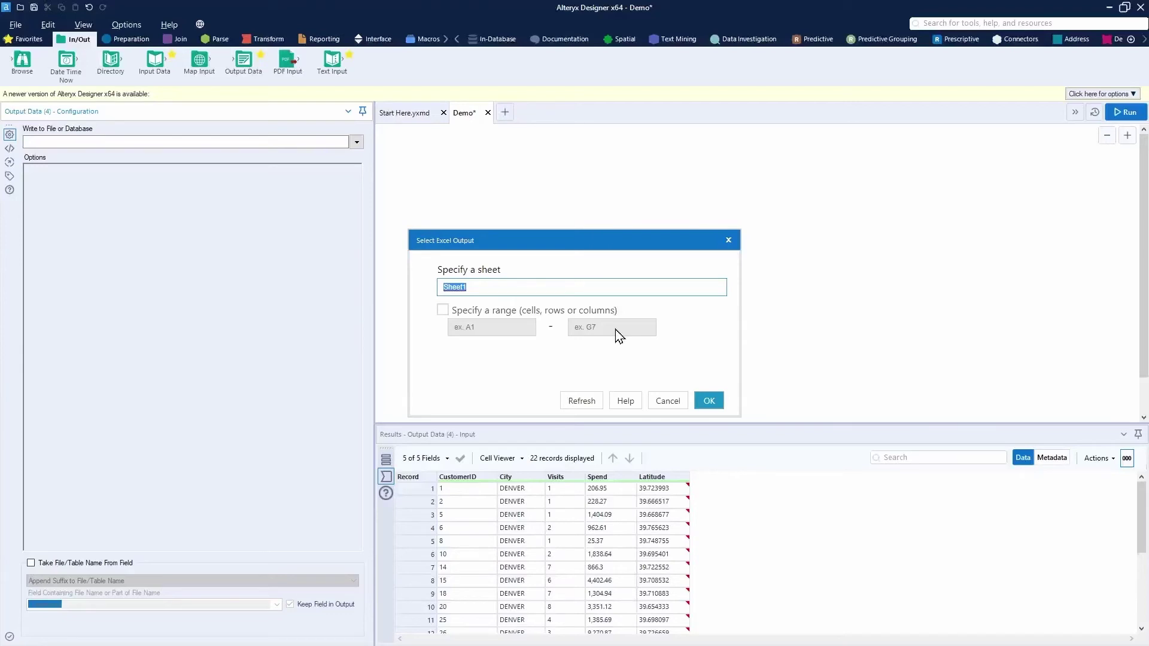
Name the output sheet Data and confirm it
{"action": "type", "text": "Daqt"}
{"action": "key", "text": "BackSpace"}
{"action": "key", "text": "BackSpace"}
{"action": "type", "text": "ta"}
{"action": "left_click", "coordinate": [709, 401]}
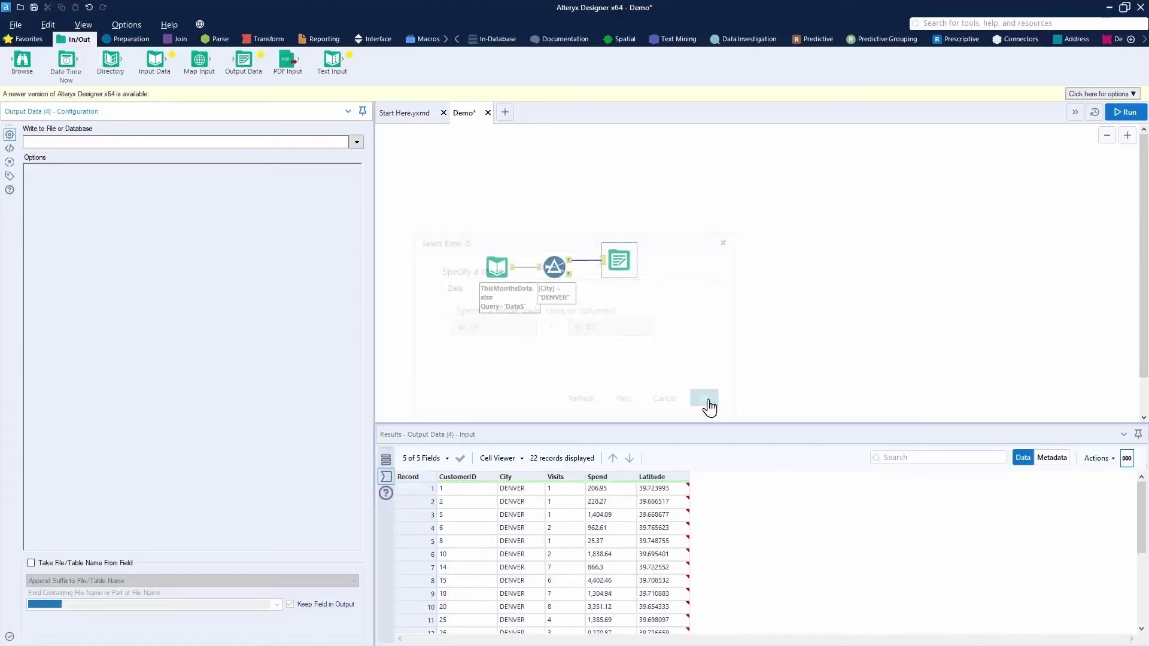
Set Output Options to Overwrite Sheet or Range and run the workflow
{"action": "left_click", "coordinate": [329, 209]}
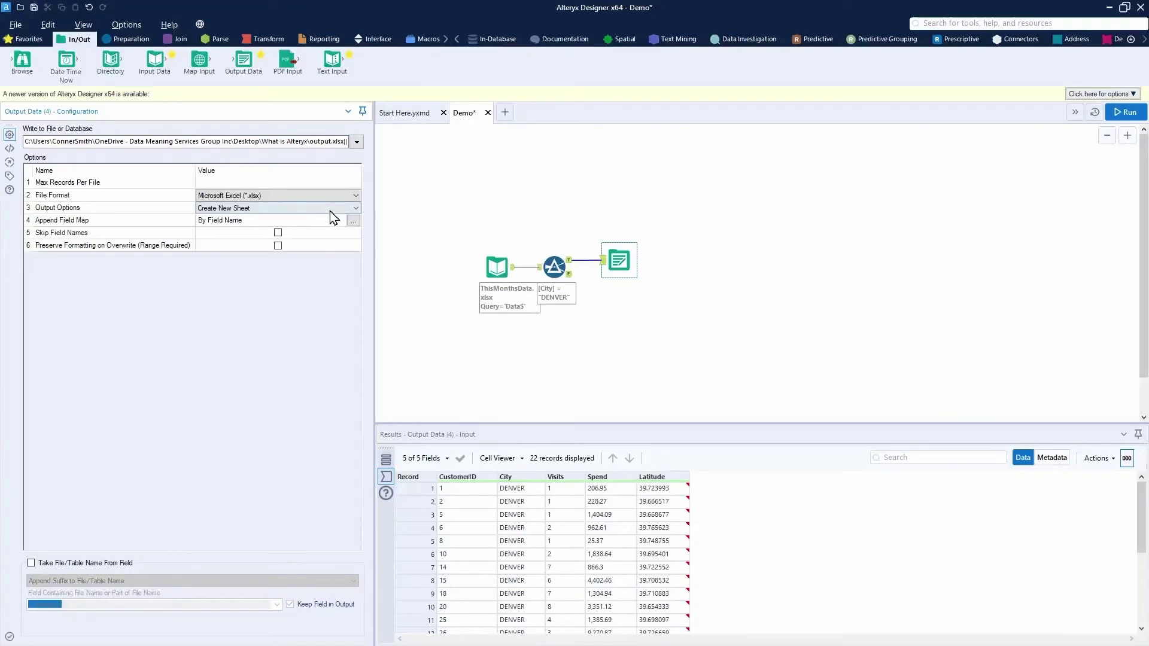
{"action": "left_click", "coordinate": [340, 209]}
{"action": "left_click", "coordinate": [331, 227]}
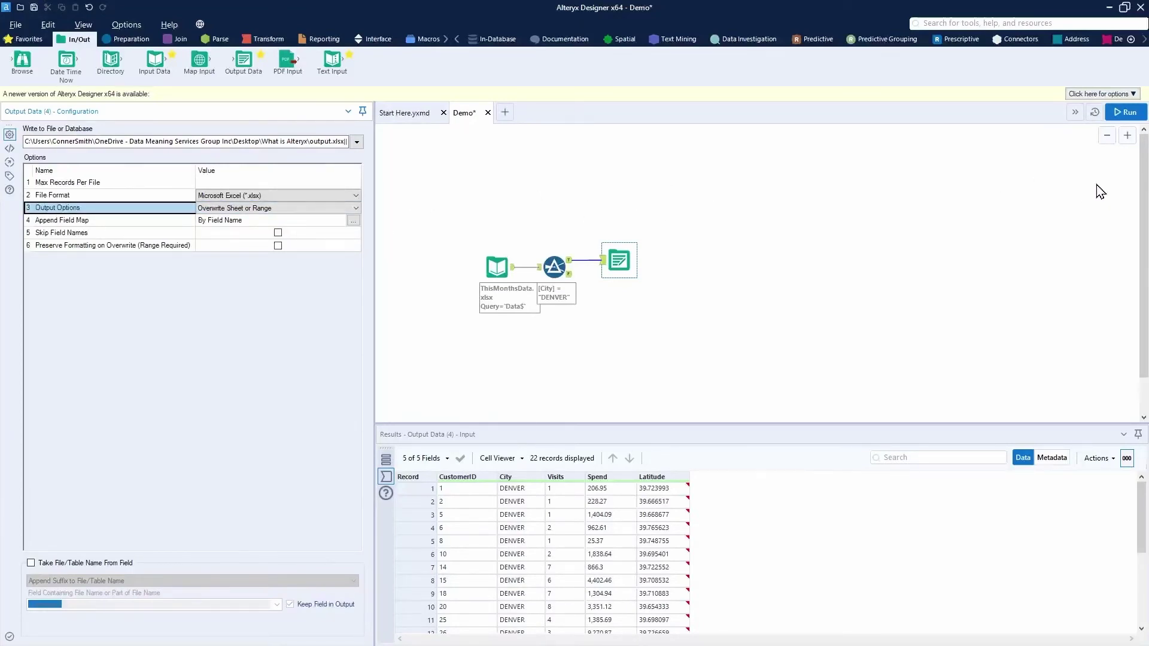
{"action": "left_click", "coordinate": [1133, 119]}
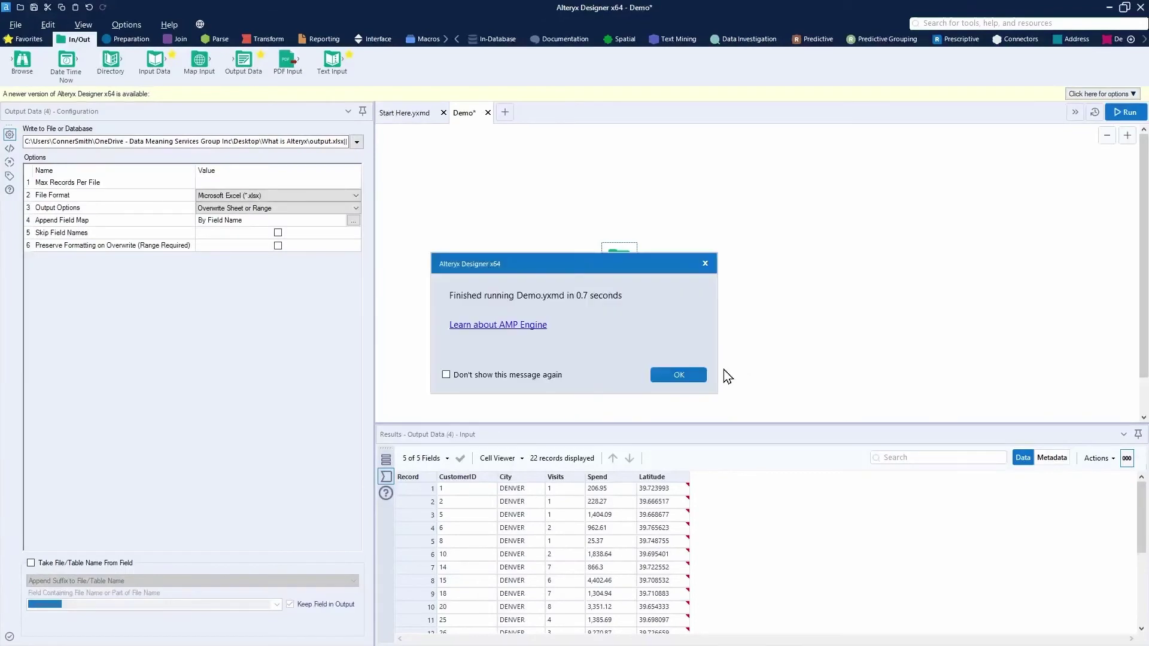
Close the run-finished dialog and show the All messages log confirming 22 records written
{"action": "left_click", "coordinate": [688, 371]}
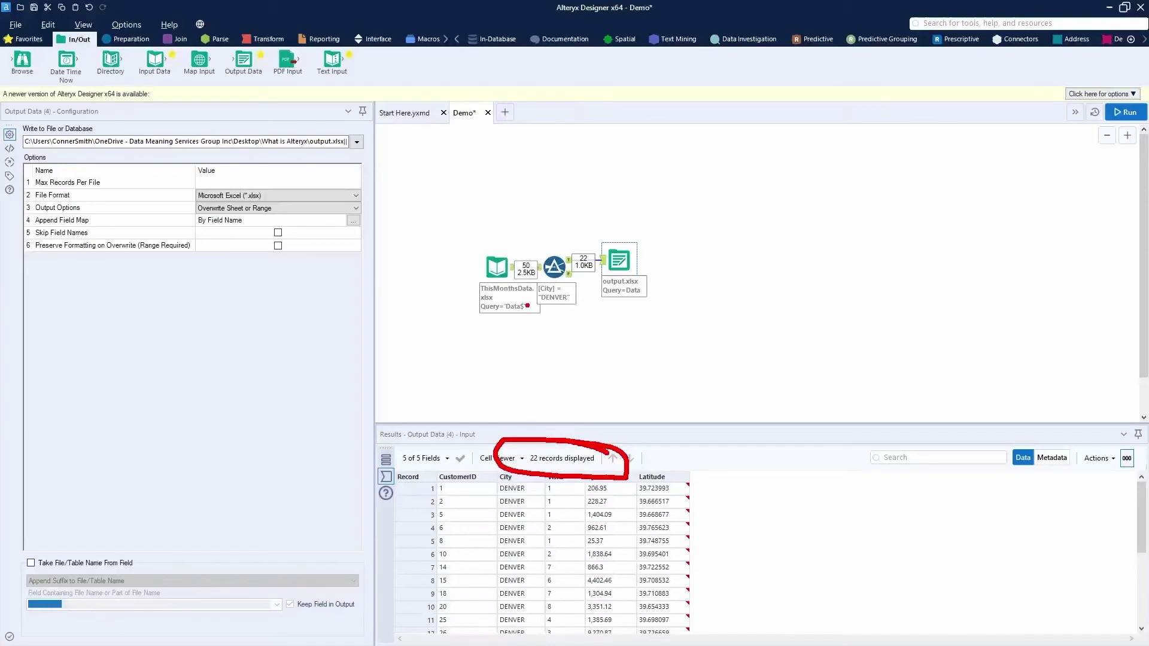
{"action": "key", "text": "Escape"}
{"action": "left_click", "coordinate": [669, 284]}
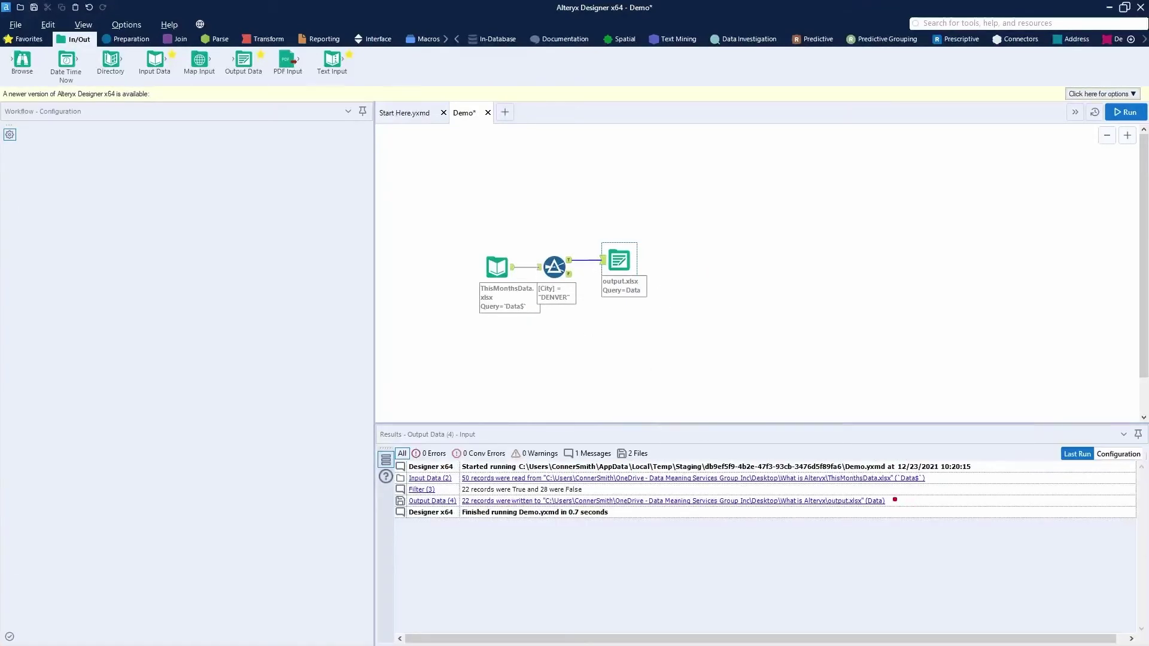
{"action": "left_click_drag", "start_coordinate": [850, 516], "coordinate": [875, 593]}
{"action": "mouse_move", "coordinate": [850, 513]}
{"action": "left_mouse_down"}
{"action": "mouse_move", "coordinate": [819, 527]}
{"action": "mouse_move", "coordinate": [891, 550]}
{"action": "left_mouse_up"}
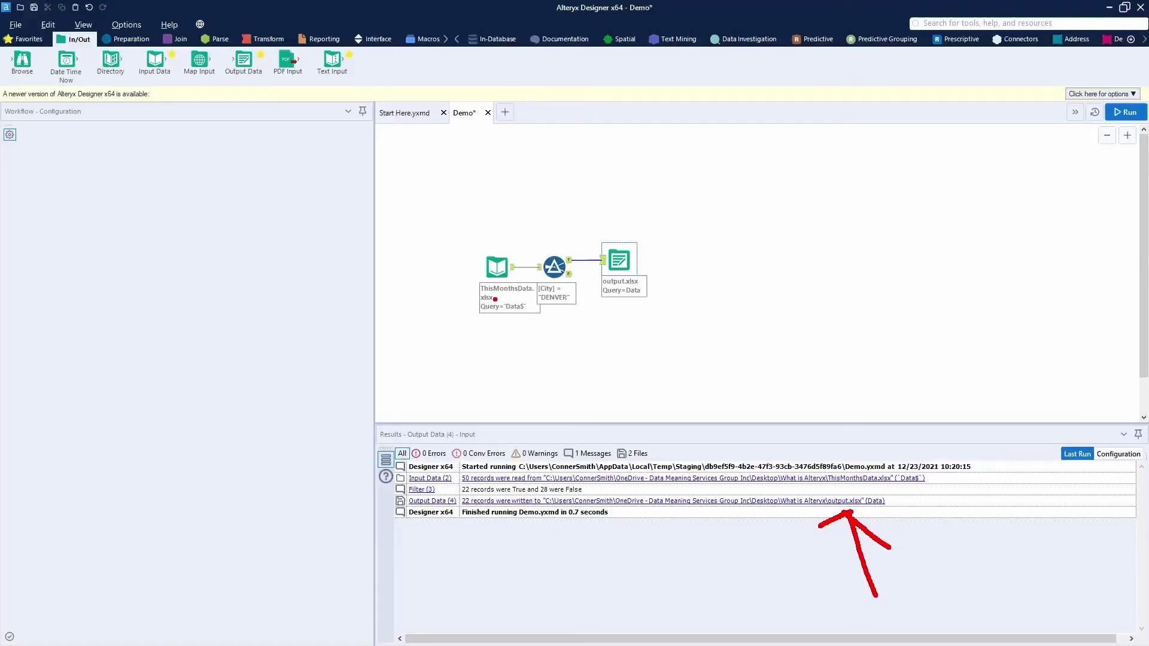
{"action": "left_click", "coordinate": [590, 304]}
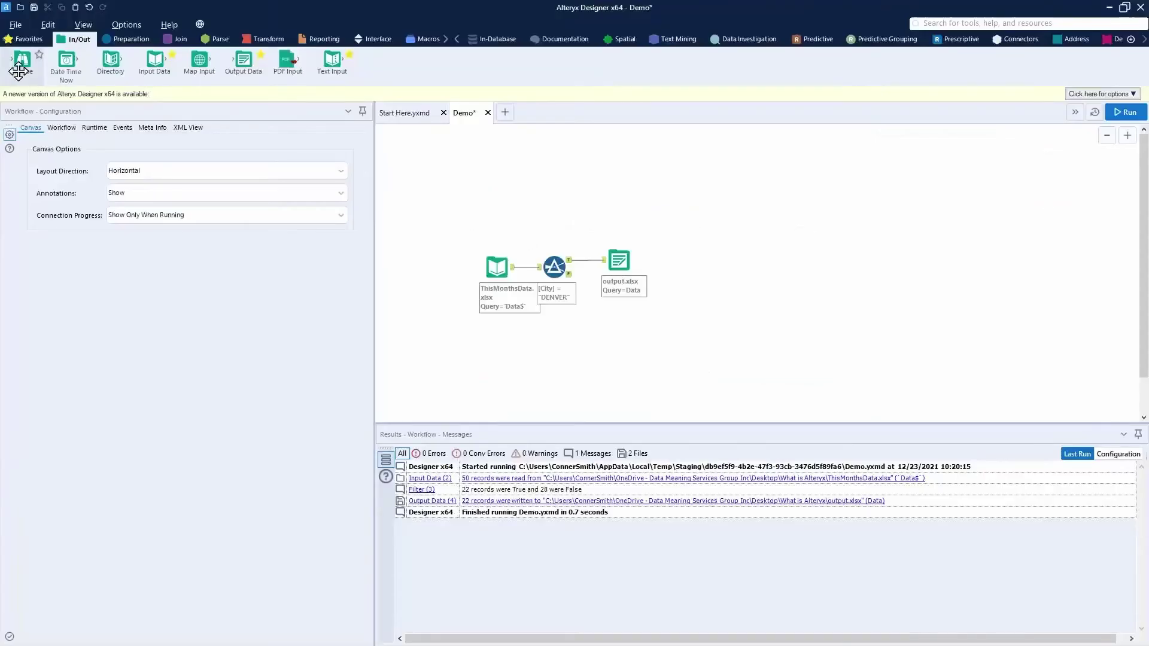
Save the Demo workflow to the Data Meaning Alteryx Server Dev gallery and view it in the browser
{"action": "left_click", "coordinate": [18, 27]}
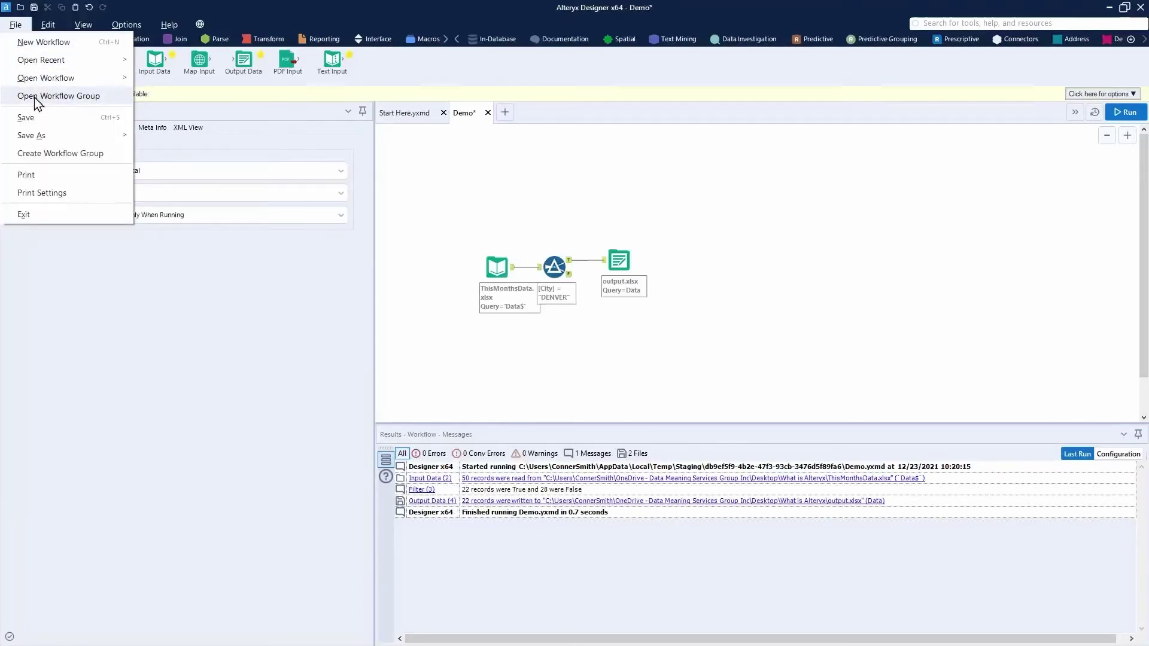
{"action": "mouse_move", "coordinate": [60, 138]}
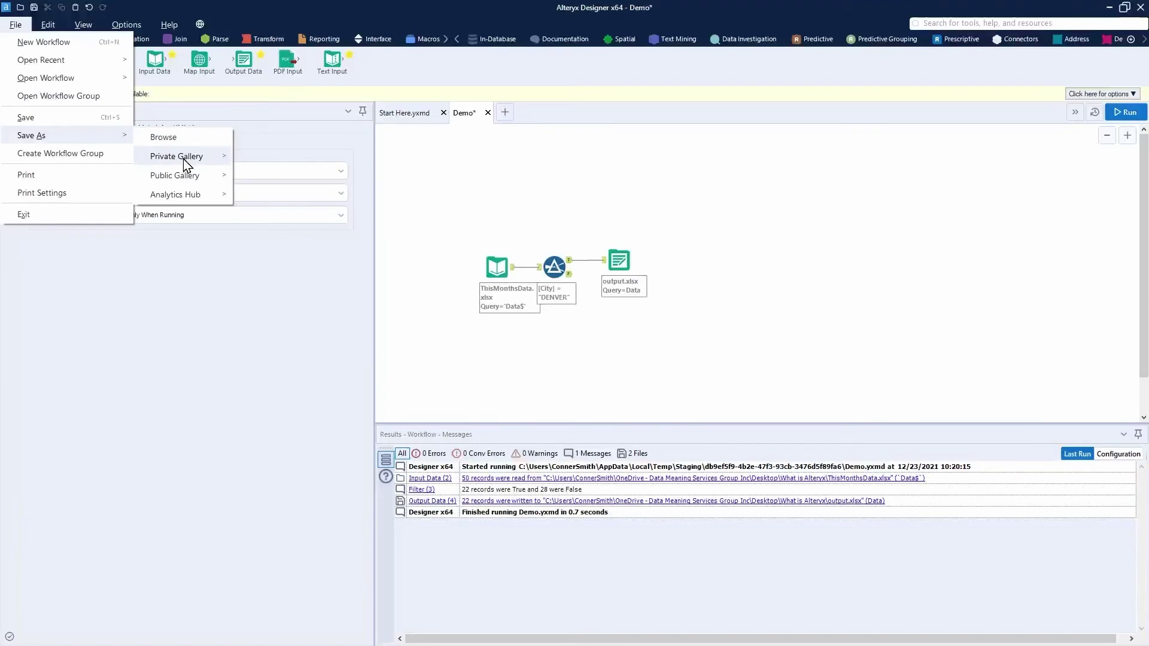
{"action": "mouse_move", "coordinate": [183, 159]}
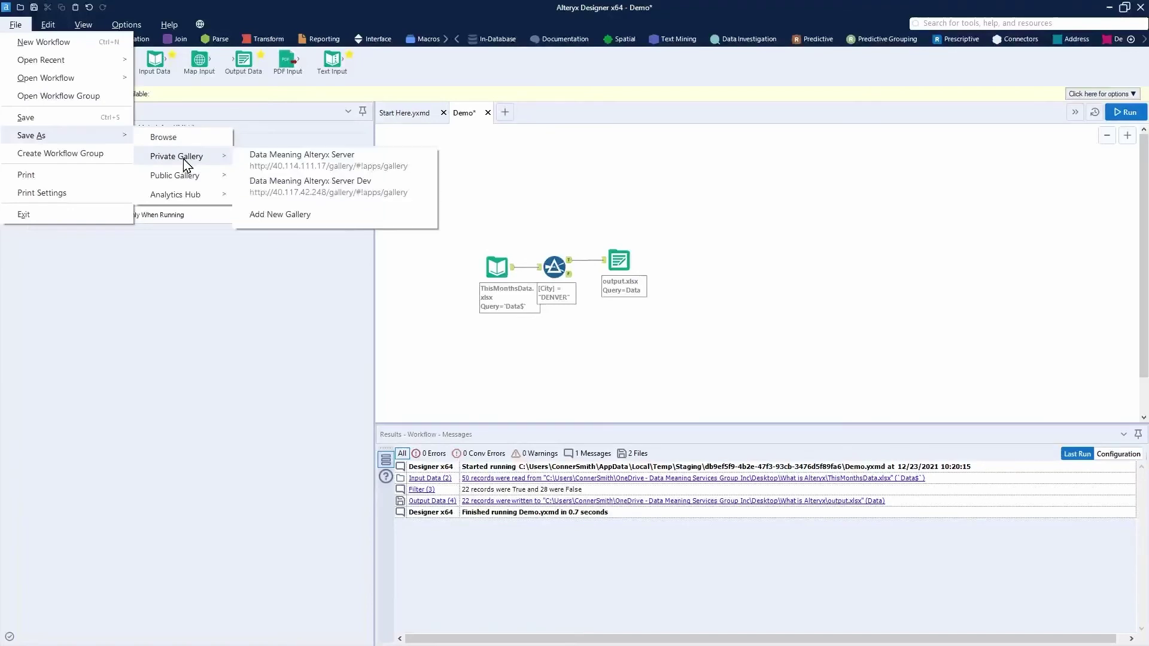
{"action": "left_click", "coordinate": [364, 187]}
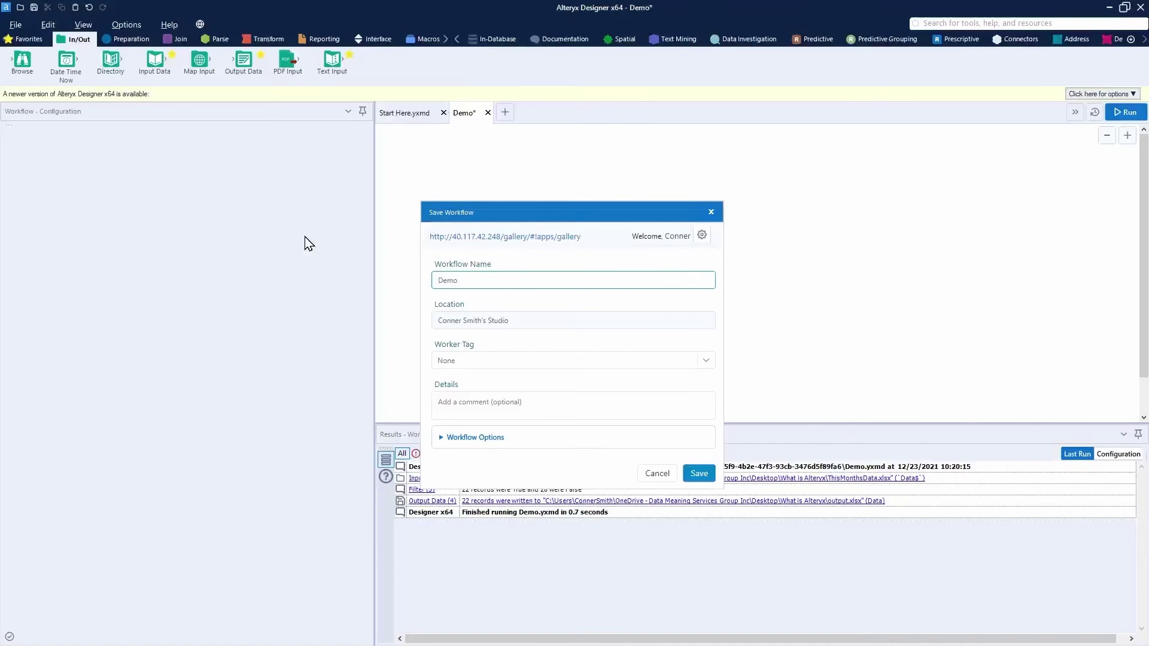
{"action": "left_click", "coordinate": [698, 473]}
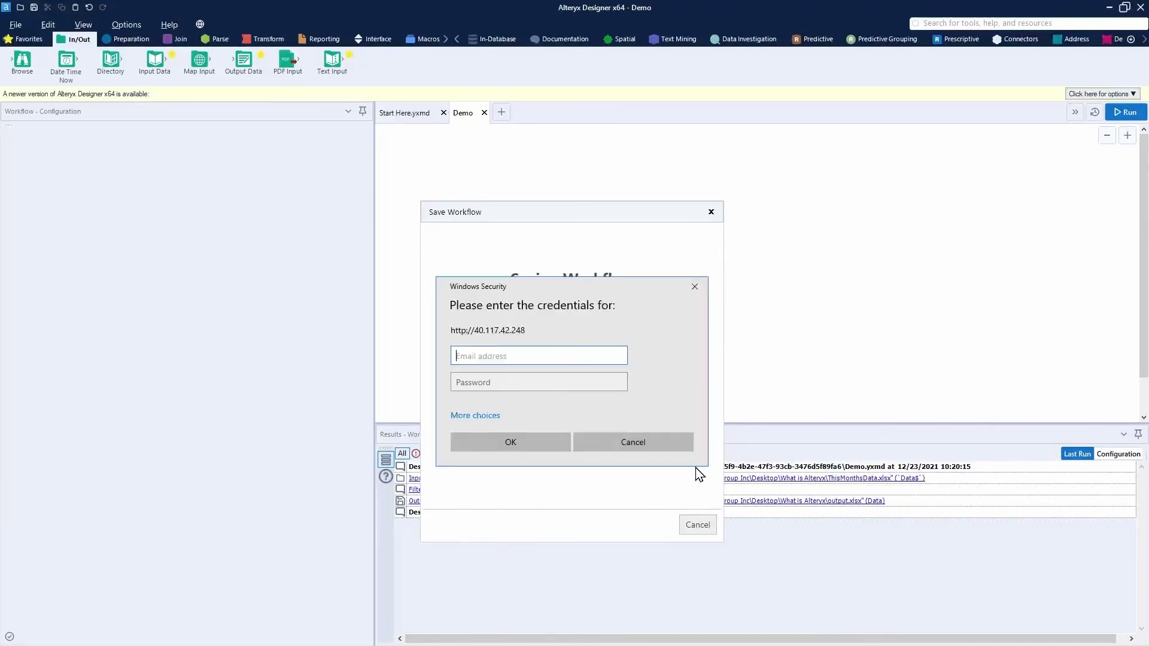
{"action": "left_click", "coordinate": [687, 445]}
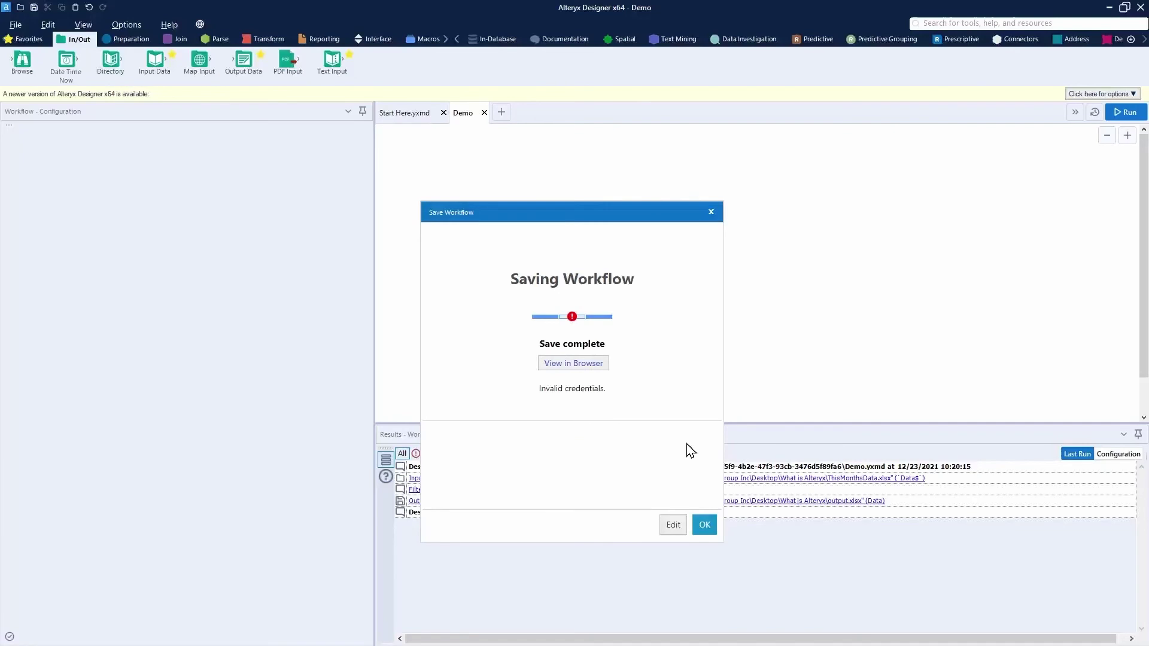
{"action": "left_click", "coordinate": [574, 363]}
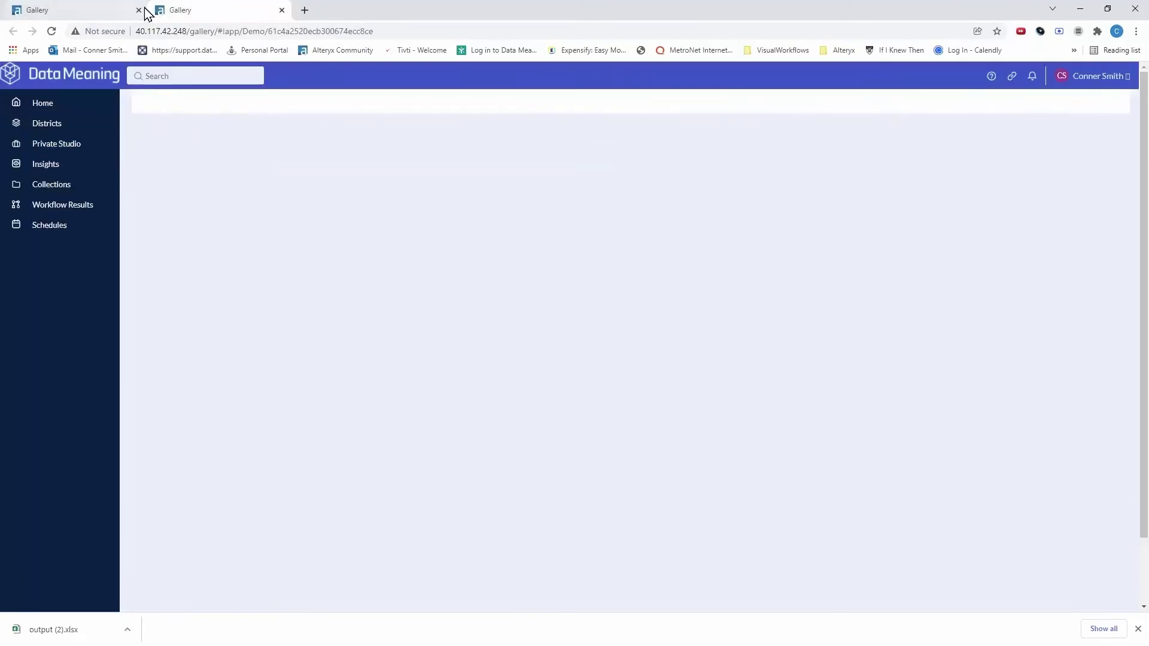
Close the old Gallery tab and open the Demo workflow's run page
{"action": "left_click", "coordinate": [138, 11]}
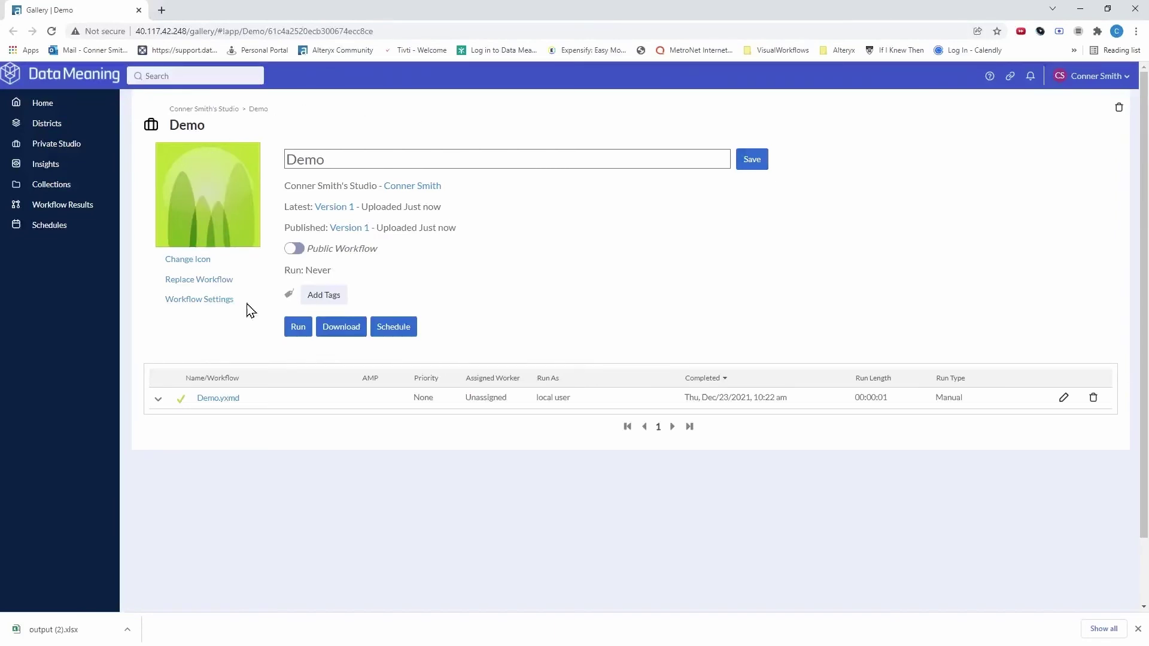
{"action": "left_click", "coordinate": [298, 327]}
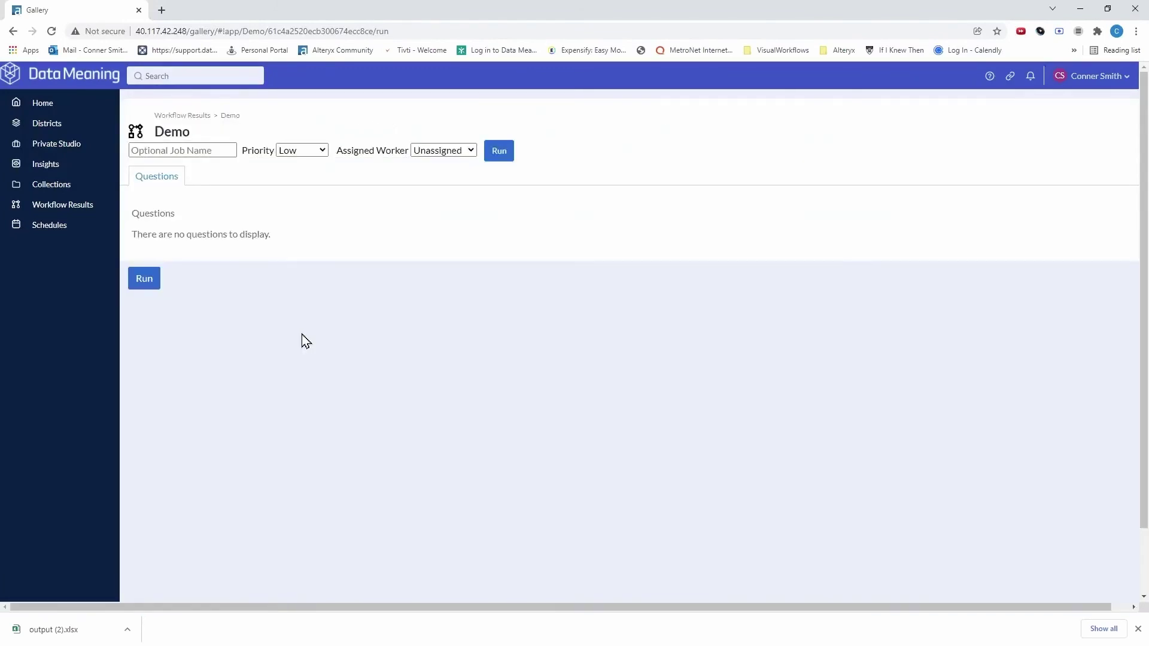
Run Demo on the server and download output.xlsx in xlsx format
{"action": "left_click", "coordinate": [146, 284]}
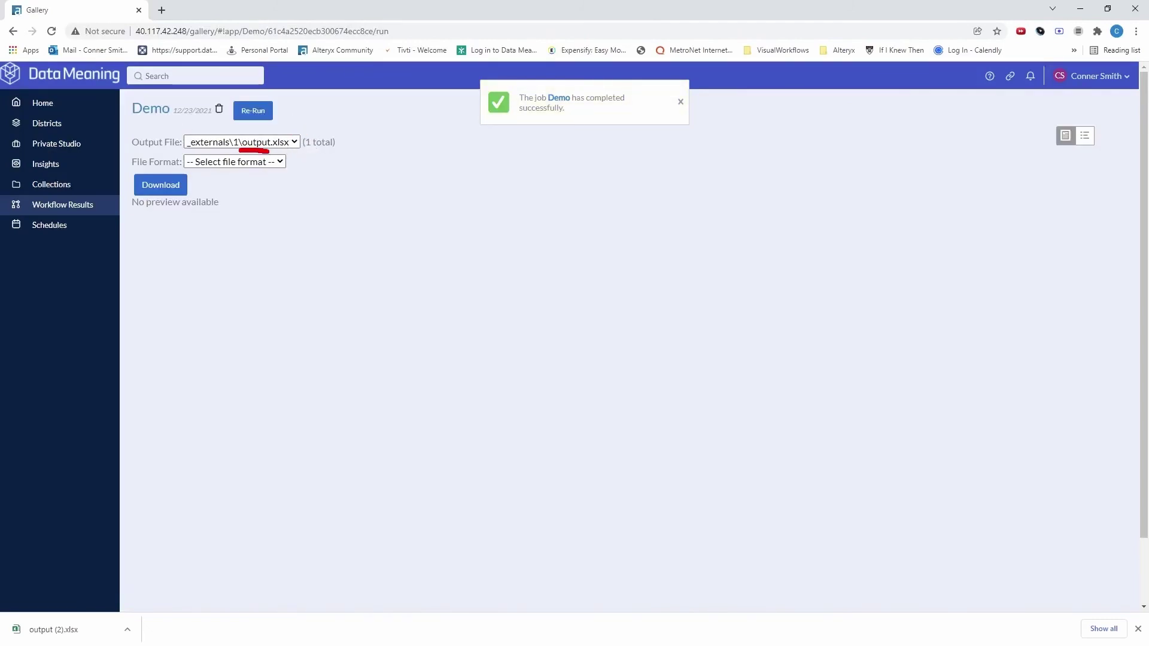
{"action": "left_click", "coordinate": [278, 162]}
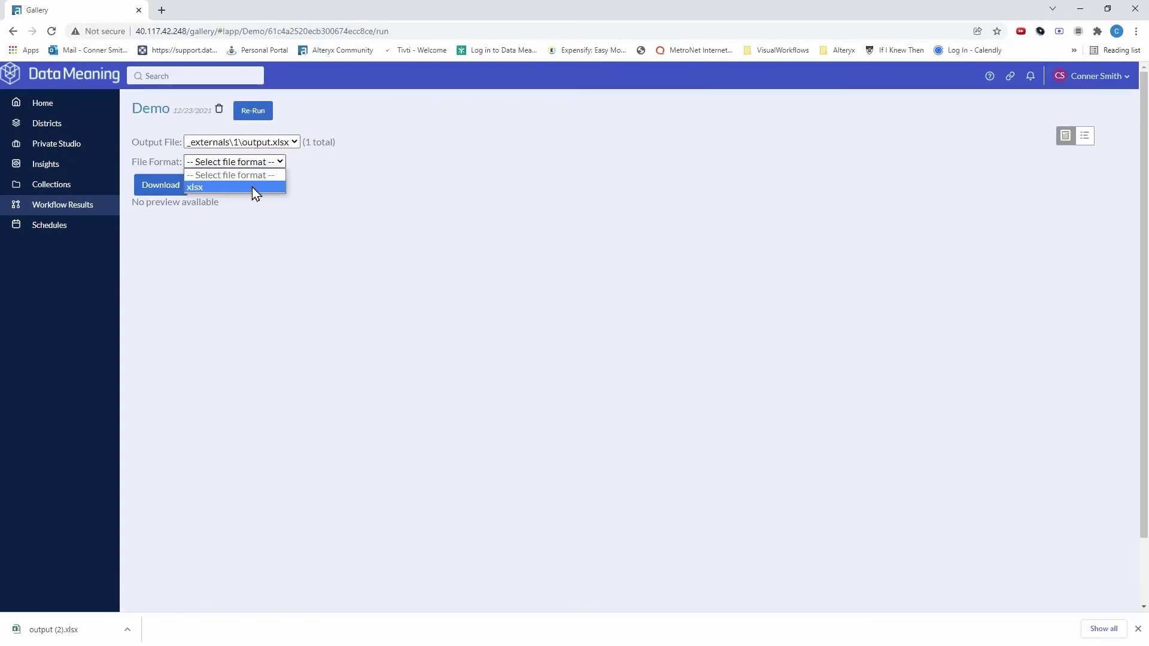
{"action": "left_click", "coordinate": [255, 186]}
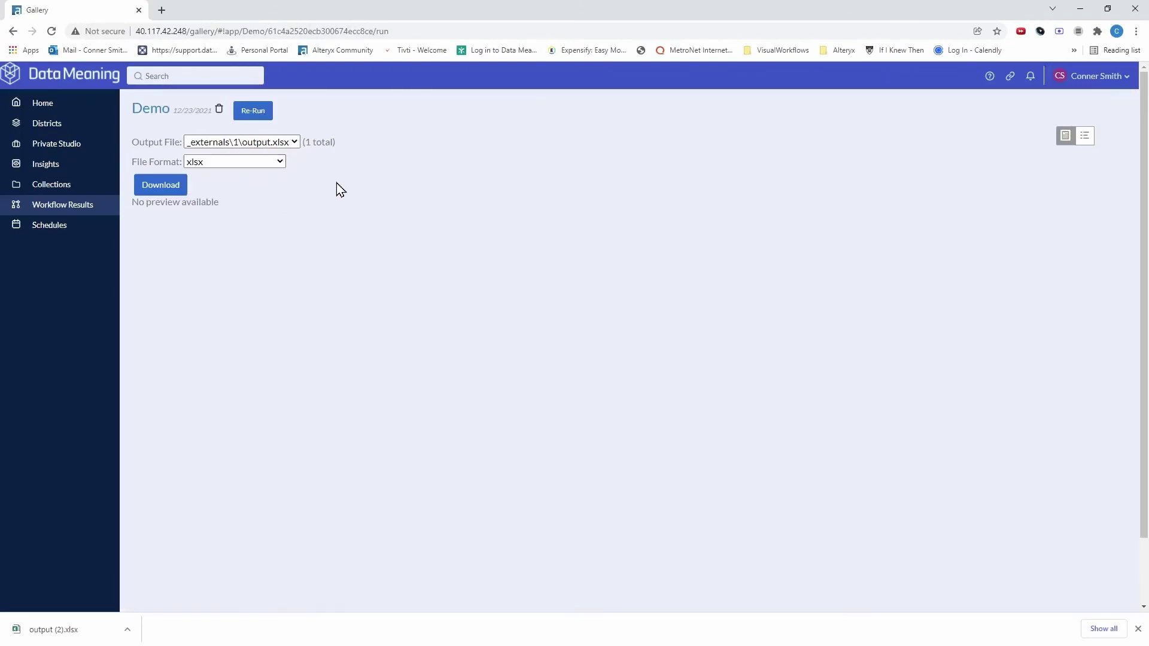
{"action": "left_click", "coordinate": [170, 191]}
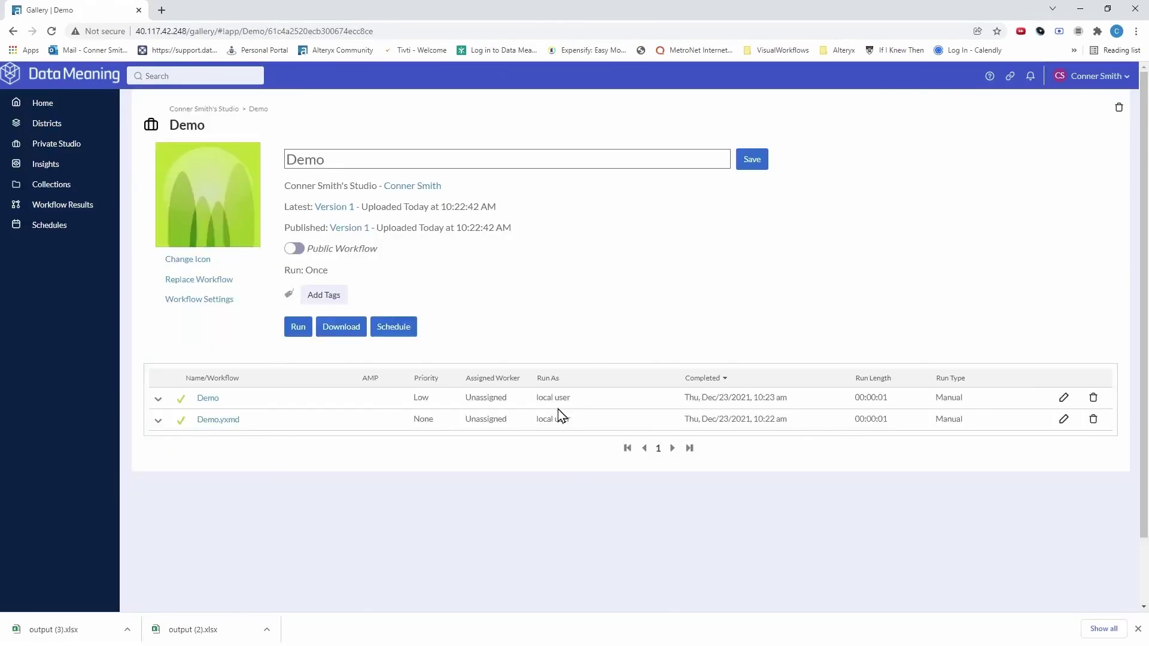
Open the Gallery's Schedules page to list scheduled workflows, including Schedule App Saved as Macro
{"action": "left_click", "coordinate": [50, 225]}
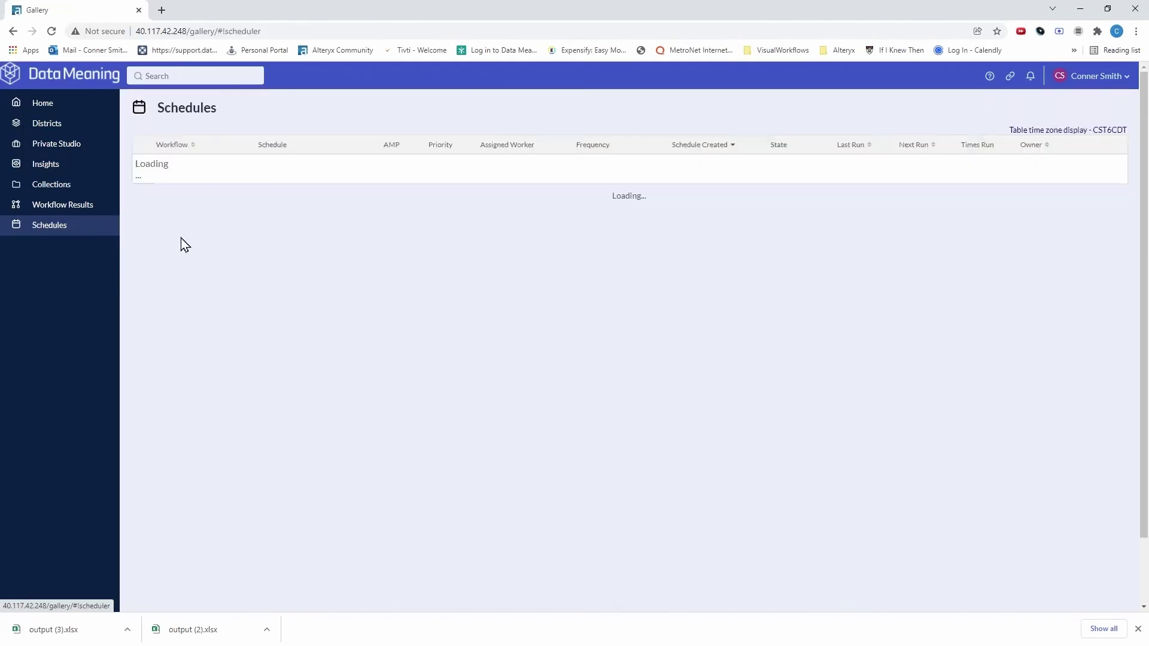